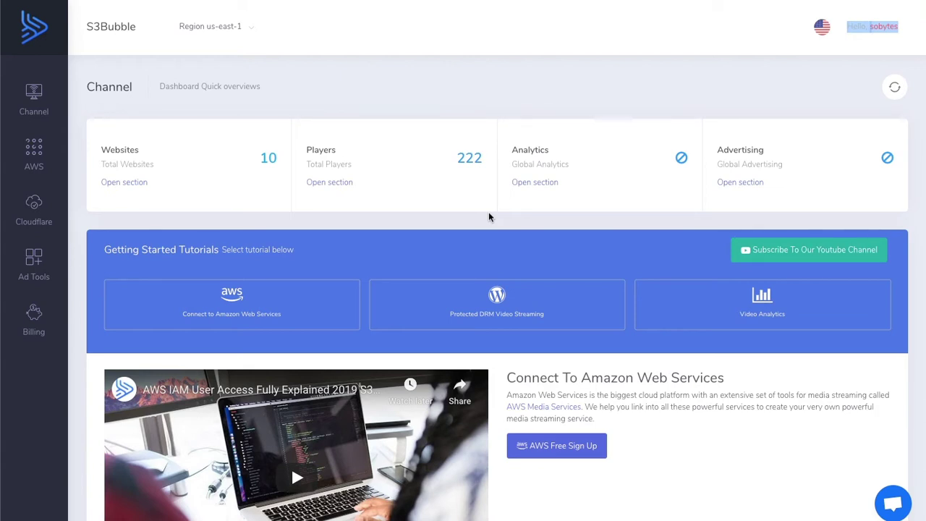
Open the AWS Media Live service with its live streaming quick setup form.
left_click(382, 99)
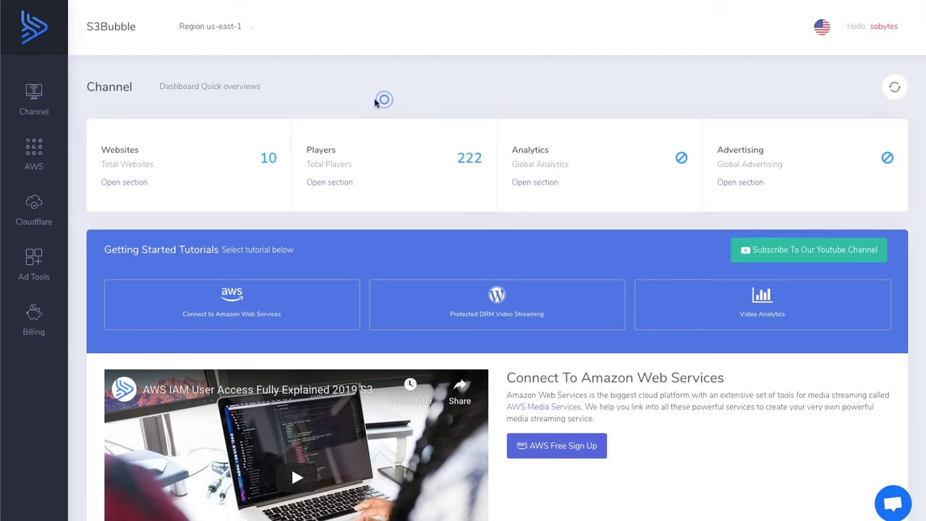
mouse_move(46, 153)
mouse_move(163, 237)
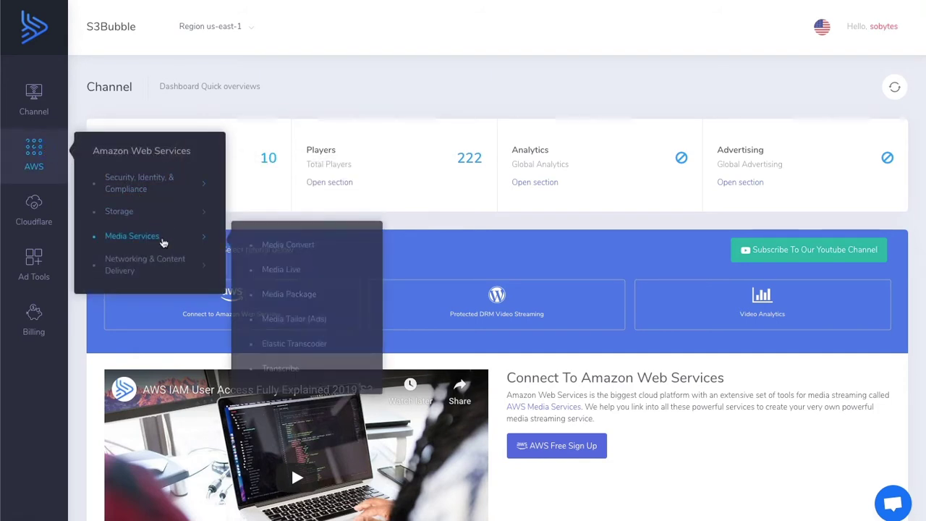
left_click(282, 267)
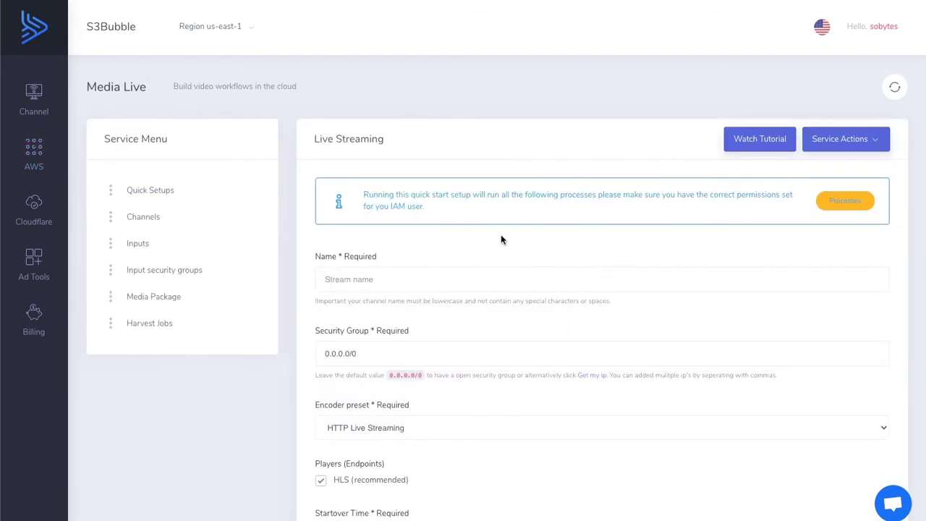
Create a live streaming channel named livenews with the default security group, encoder and startover settings, and go to the channels list.
left_click(396, 277)
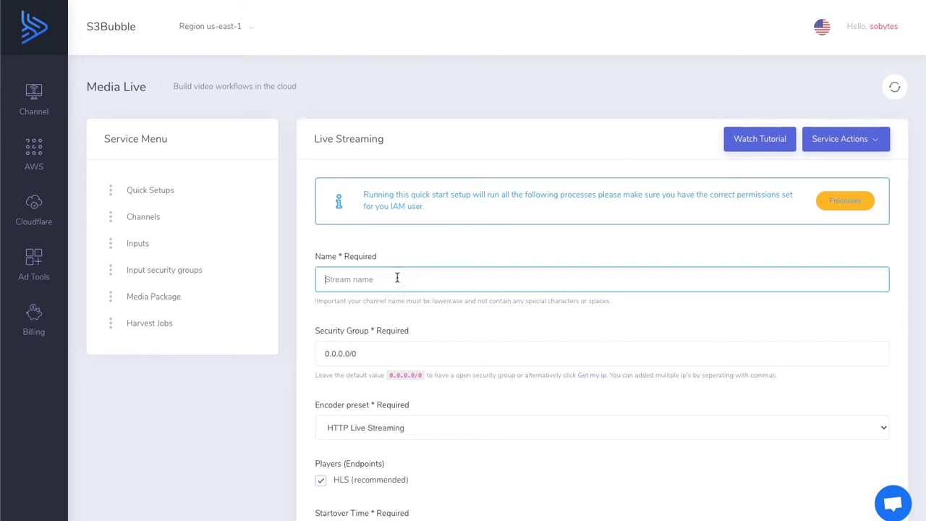
type("livenews")
left_click(459, 254)
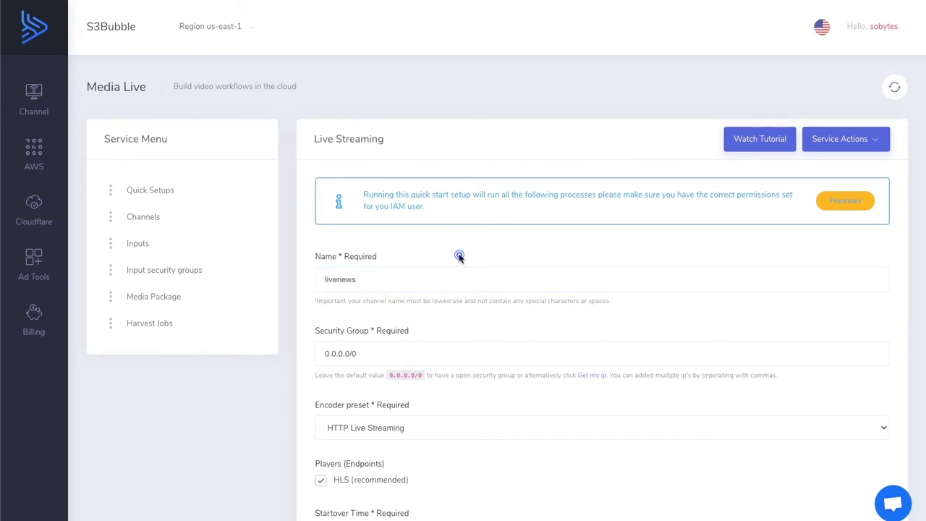
scroll(458, 255, "down", 1)
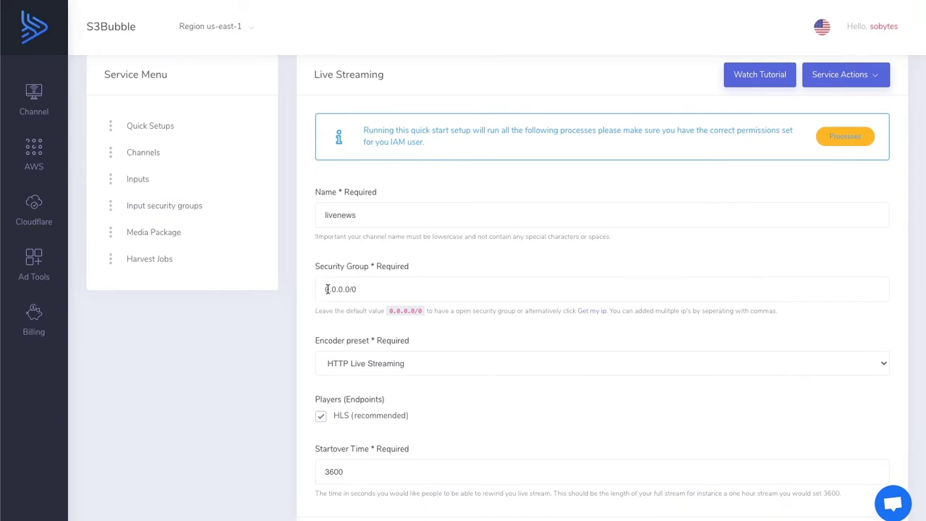
scroll(367, 289, "down", 1)
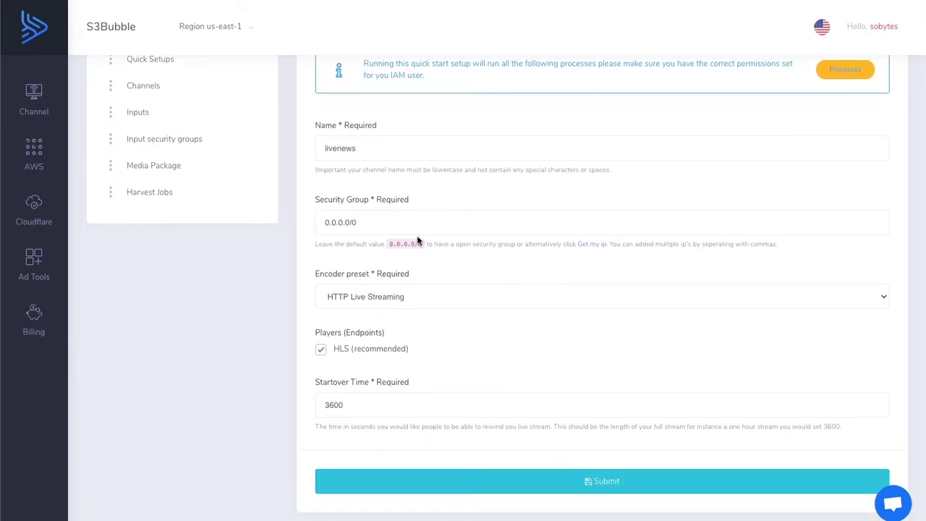
scroll(415, 235, "down", 1)
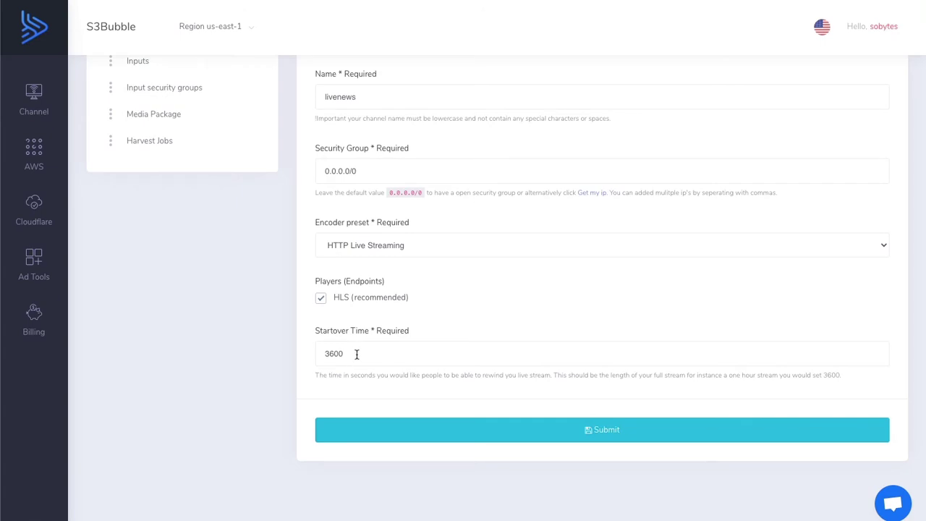
left_click(587, 427)
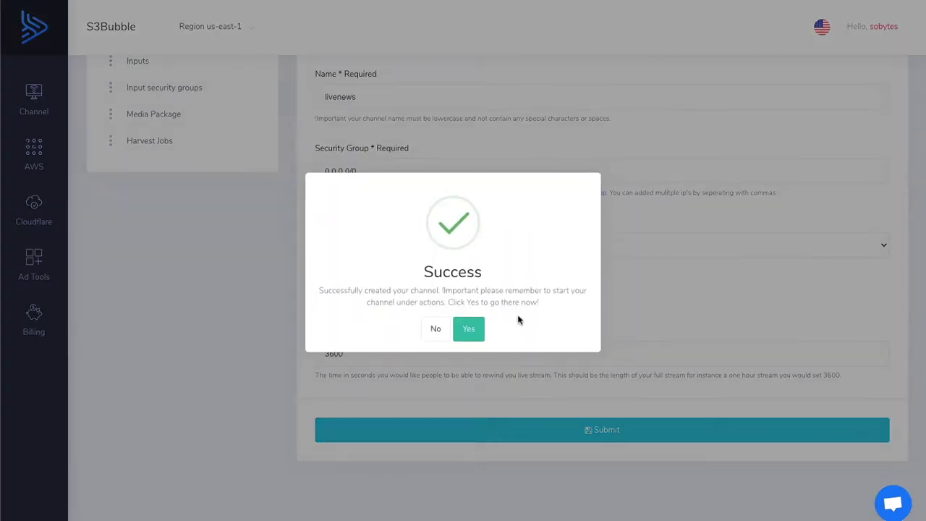
left_click(468, 329)
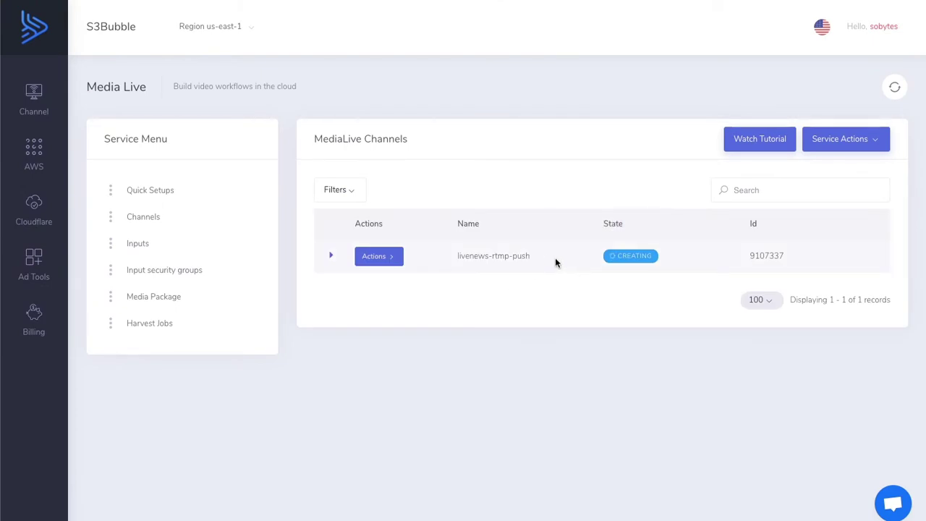
Delete the livenews_backup endpoint from the MediaPackage channels.
left_click(224, 292)
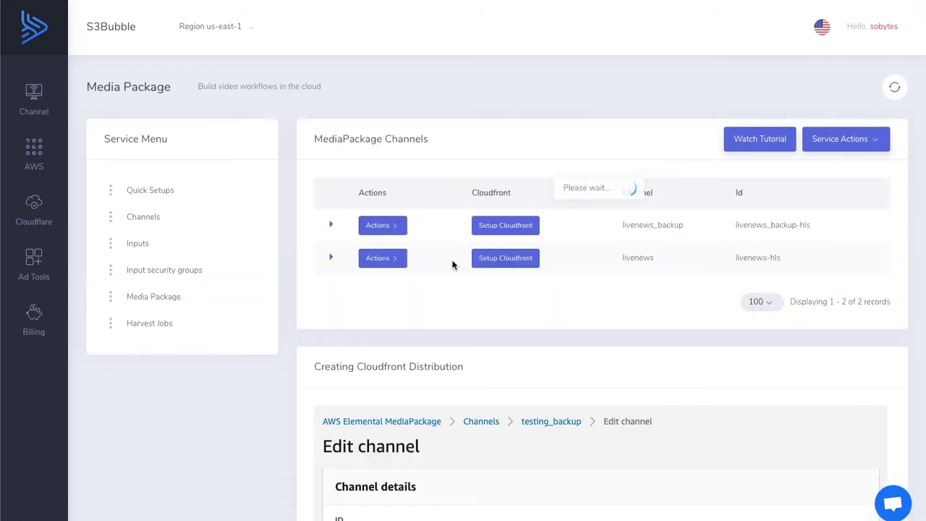
left_click(388, 230)
left_click(448, 327)
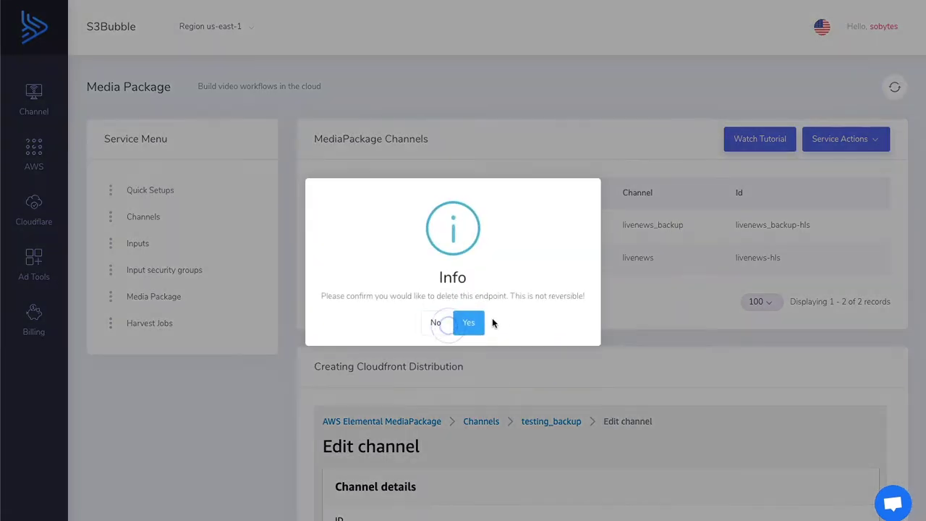
left_click(481, 324)
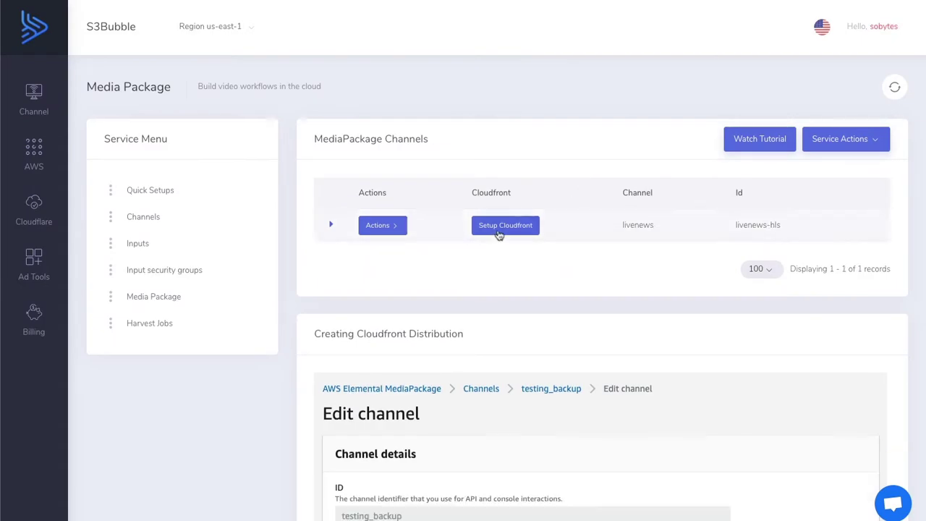
Set the livenews MediaPackage channel to create a CloudFront distribution and save the changes.
left_click(499, 233)
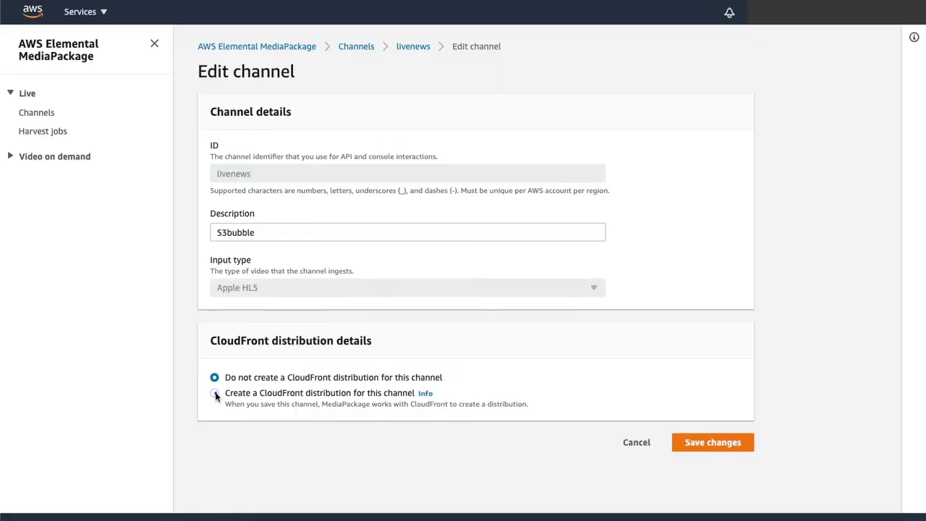
left_click(215, 394)
left_click(730, 443)
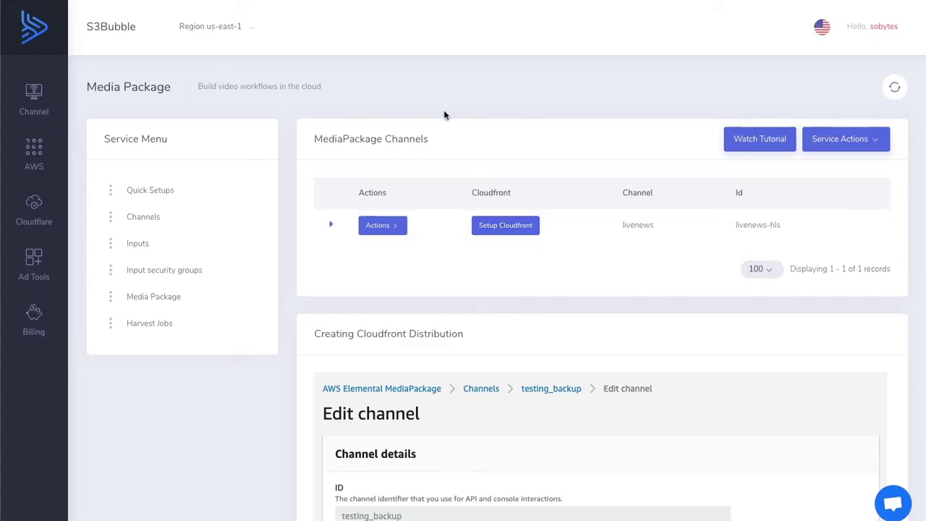
Refresh the Media Package page and check the deployment status of the new CloudFront distribution.
left_click(874, 140)
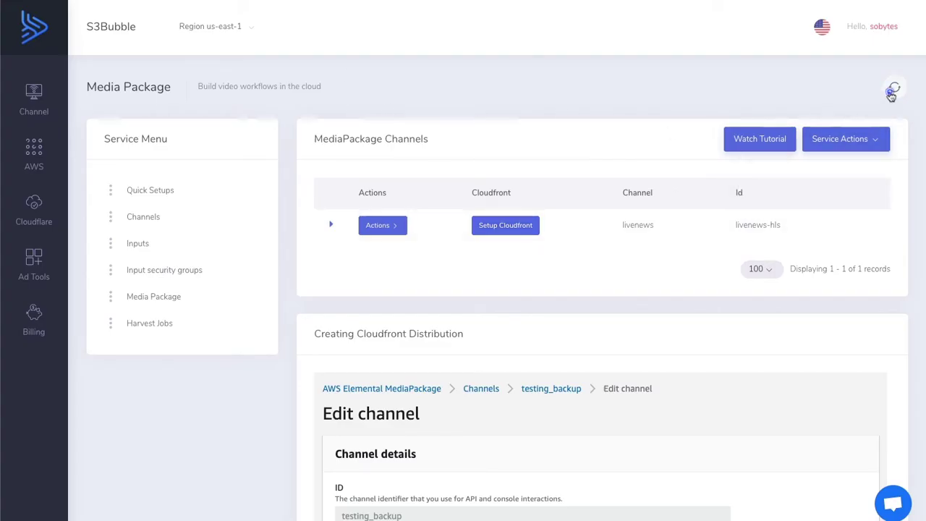
left_click(894, 88)
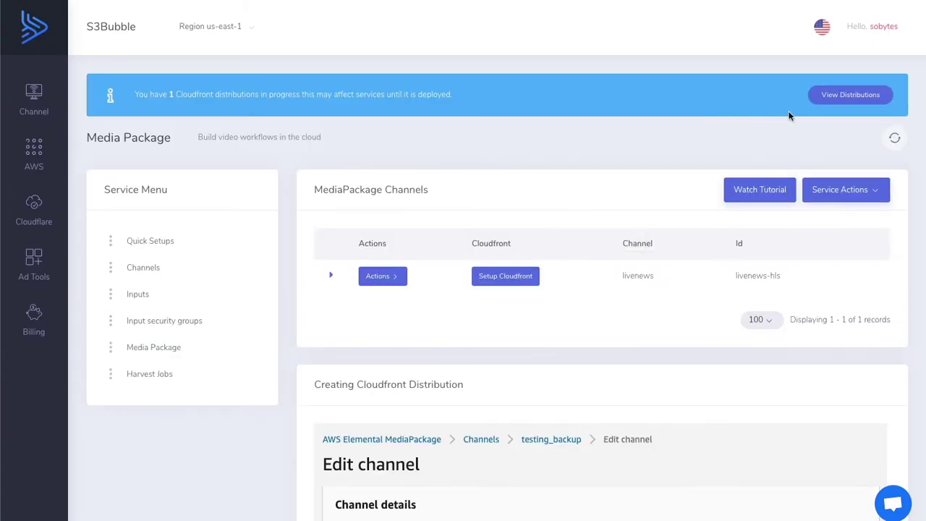
left_click(839, 94)
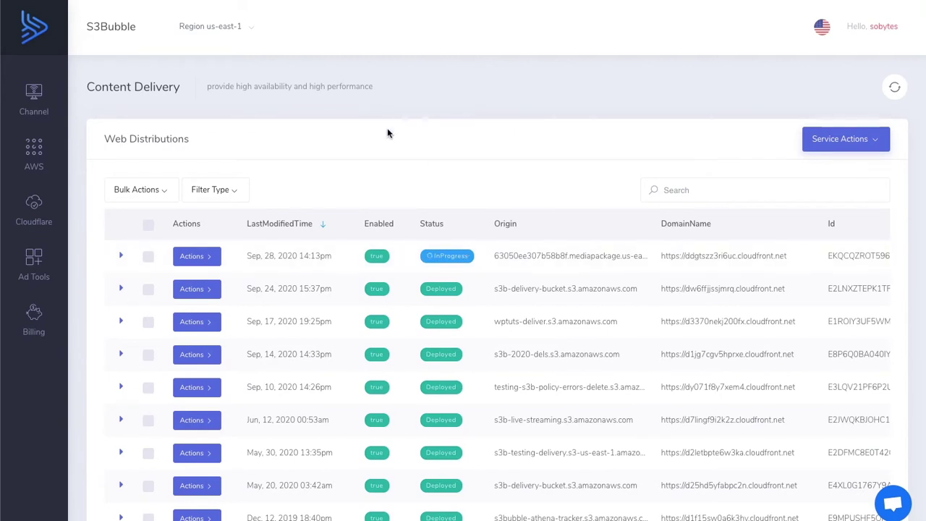
left_click(17, 0)
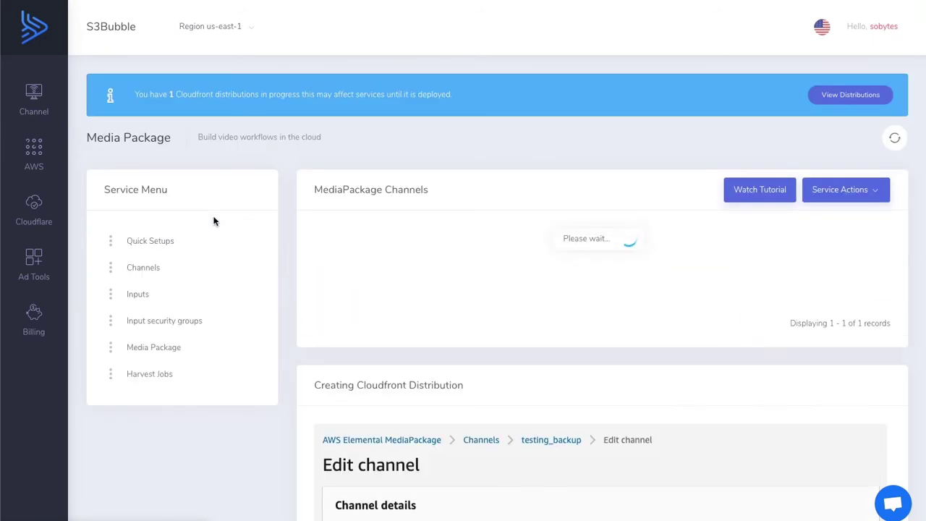
Start the livenews-rtmp-push channel from the MediaLive channels list.
left_click(214, 220)
left_click(207, 267)
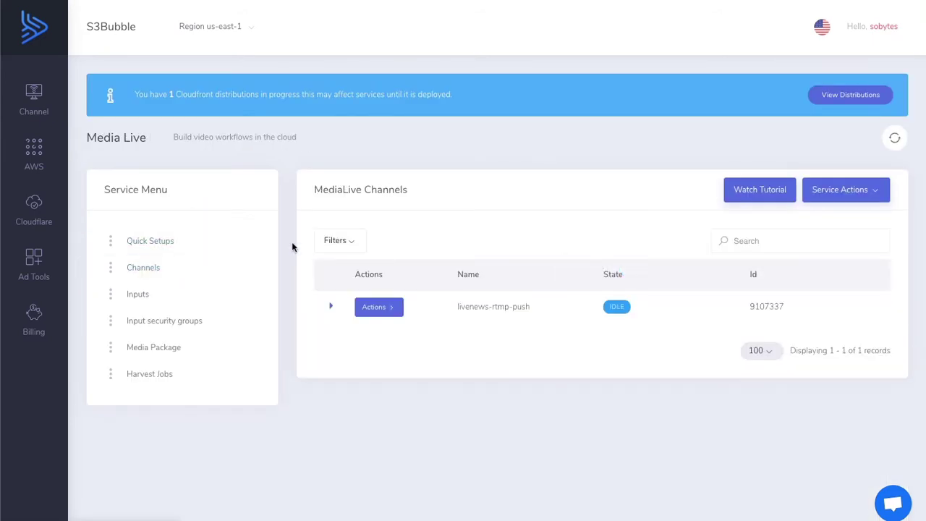
left_click(376, 309)
left_click(438, 367)
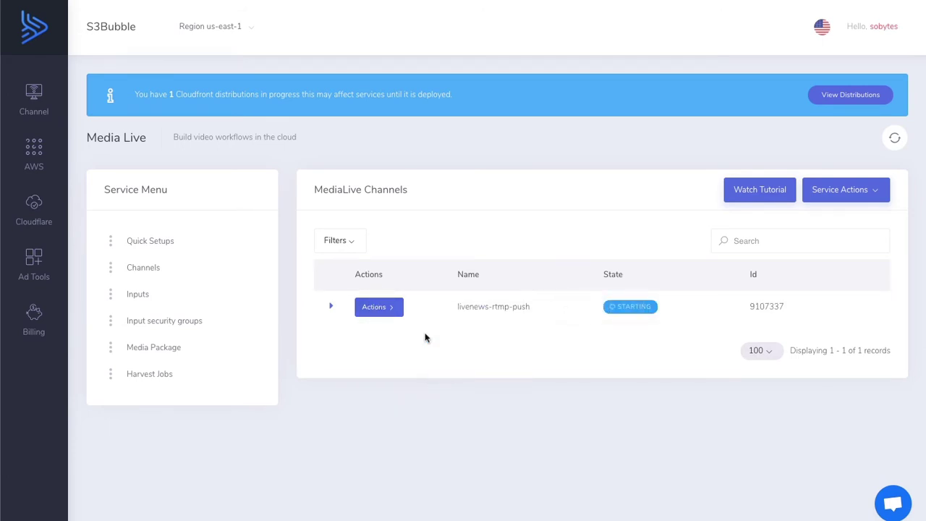
Copy the RTMP destination URL of the livenews input from the MediaLive inputs list.
left_click(197, 305)
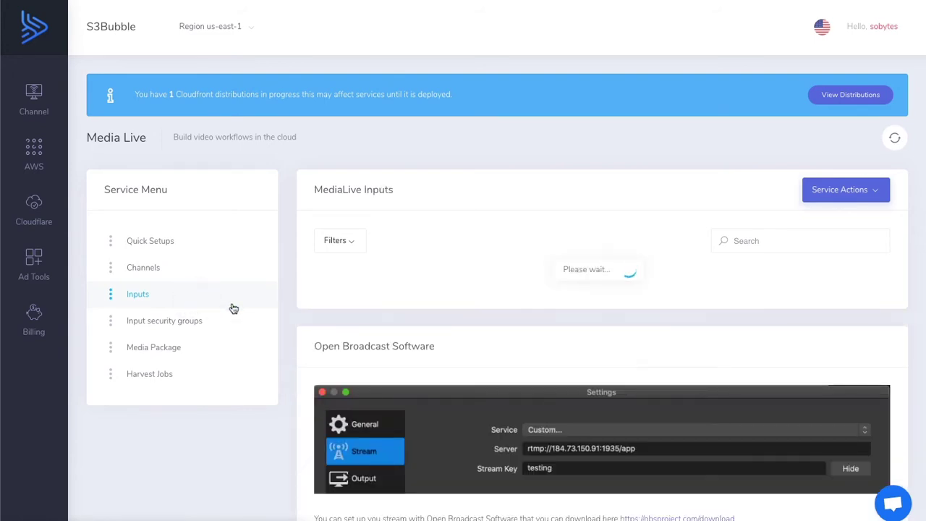
scroll(577, 377, "down", 3)
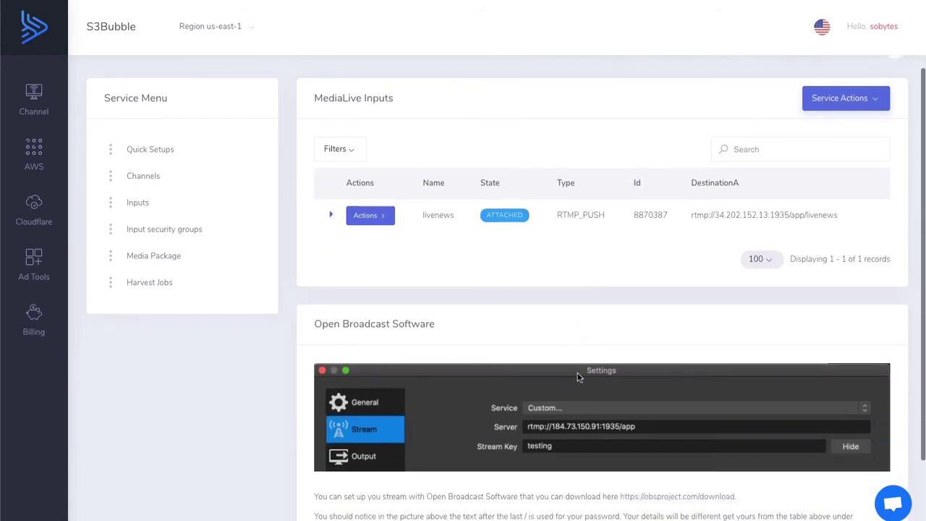
scroll(577, 376, "up", 3)
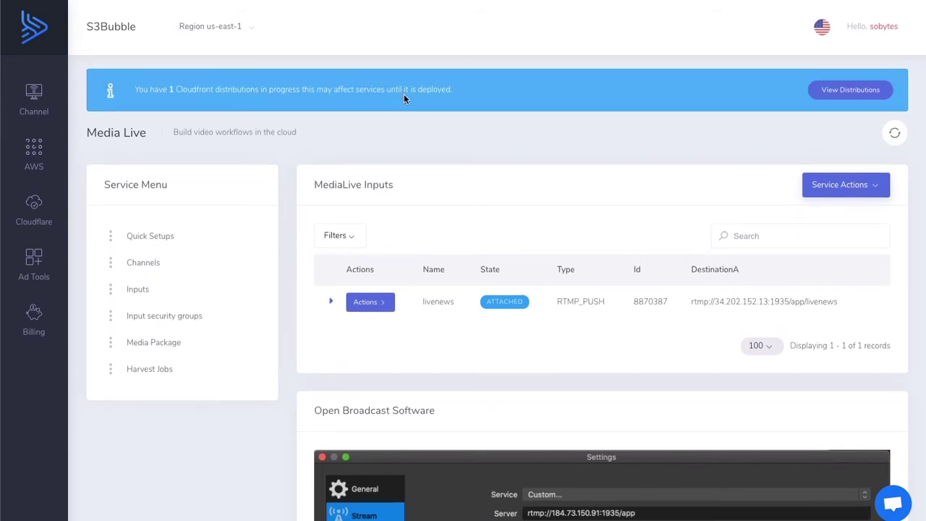
key("super+Tab")
left_click_drag(656, 27, 604, 27)
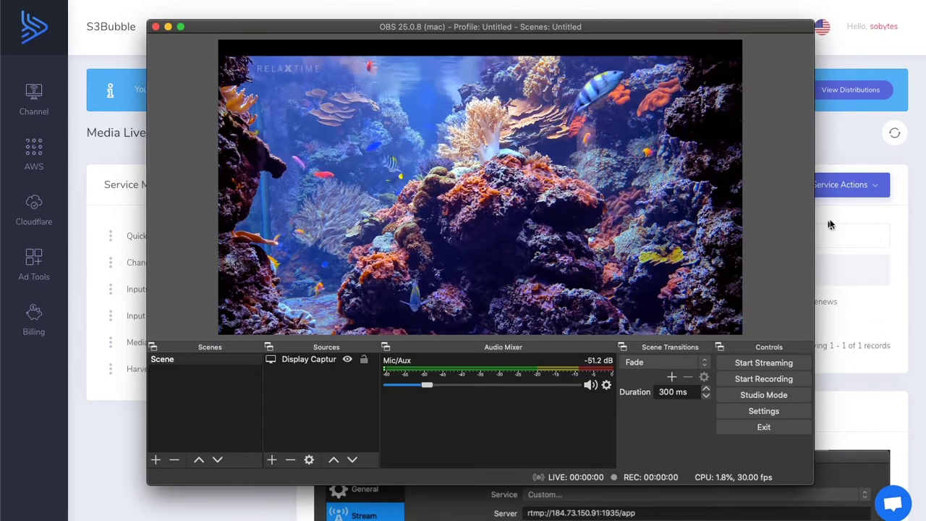
key("super+Tab")
left_click(861, 216)
left_click(731, 301)
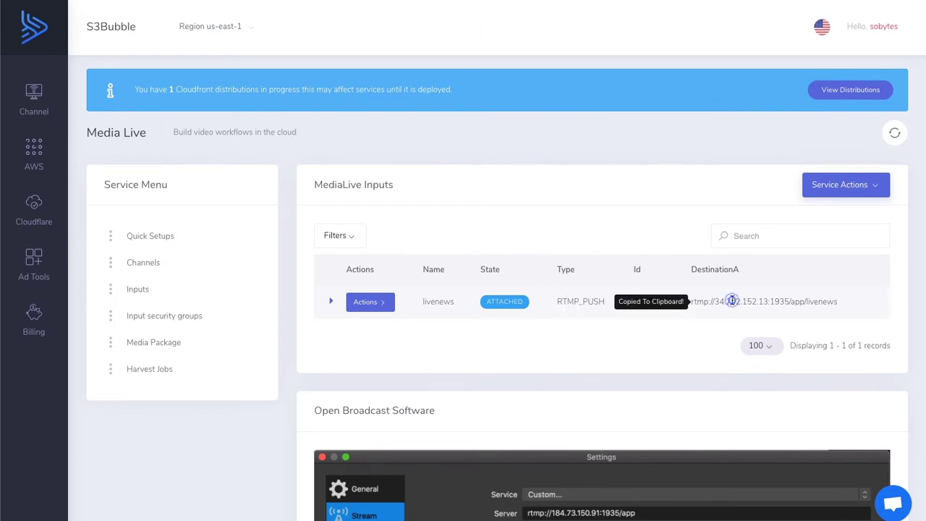
Switch to OBS and set the custom stream server to rtmp://34.202.152.13:1935/app, cutting the stream name off the end of the copied URL.
key("super+Tab")
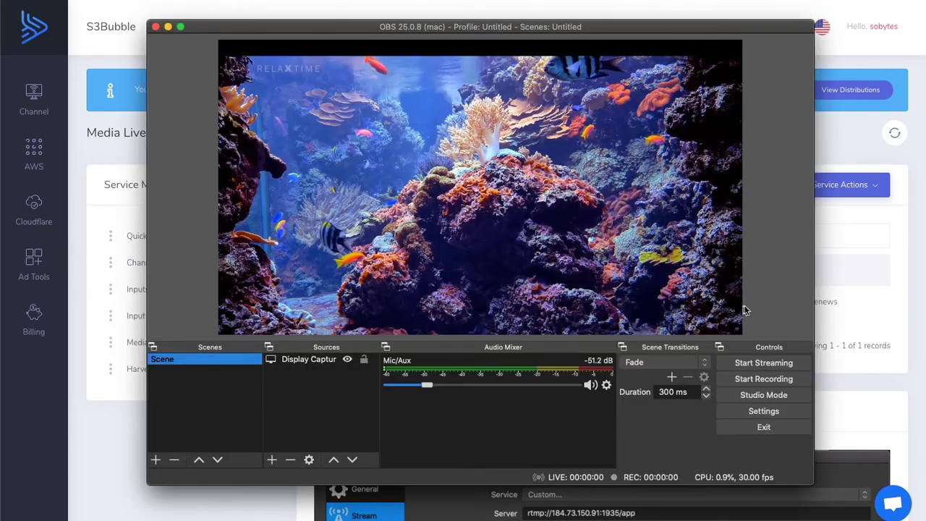
left_click(760, 410)
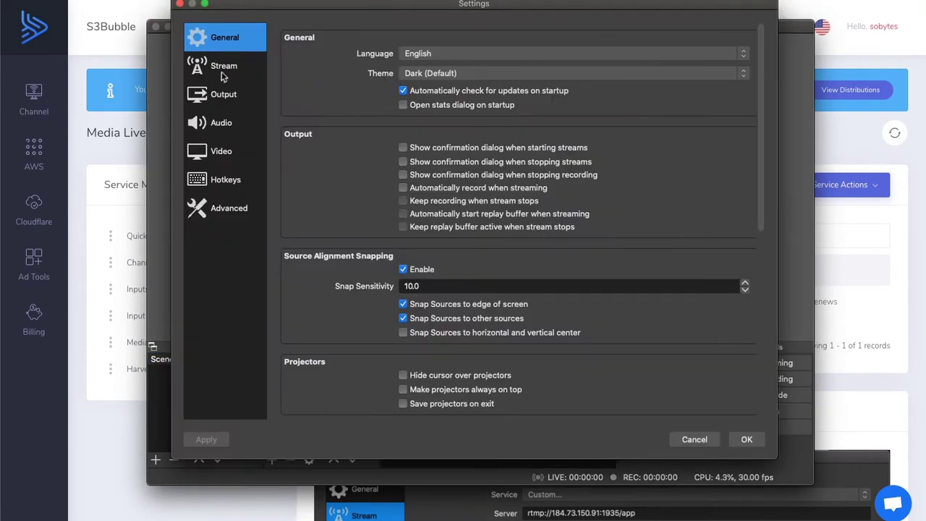
left_click(229, 71)
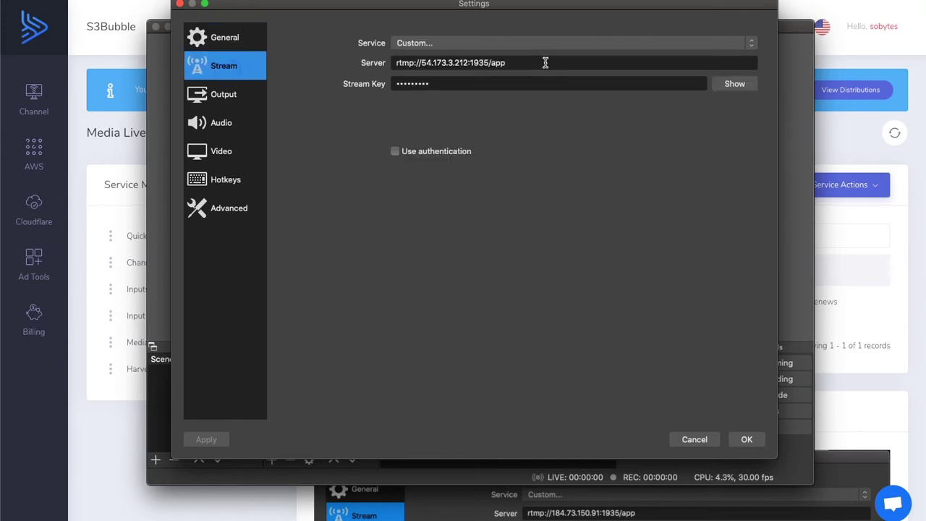
left_click_drag(543, 62, 373, 63)
key("super+v")
left_click_drag(512, 64, 558, 63)
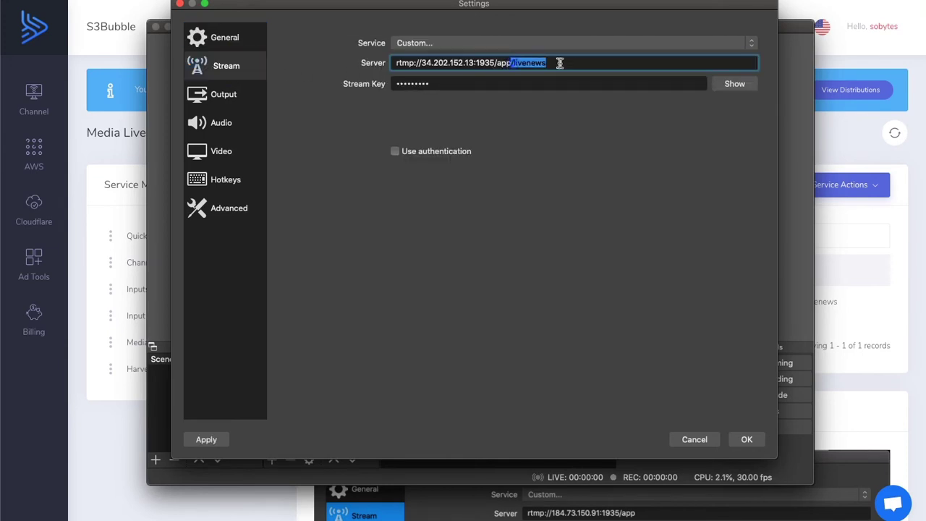
left_click(533, 63)
double_click(536, 66)
key("BackSpace")
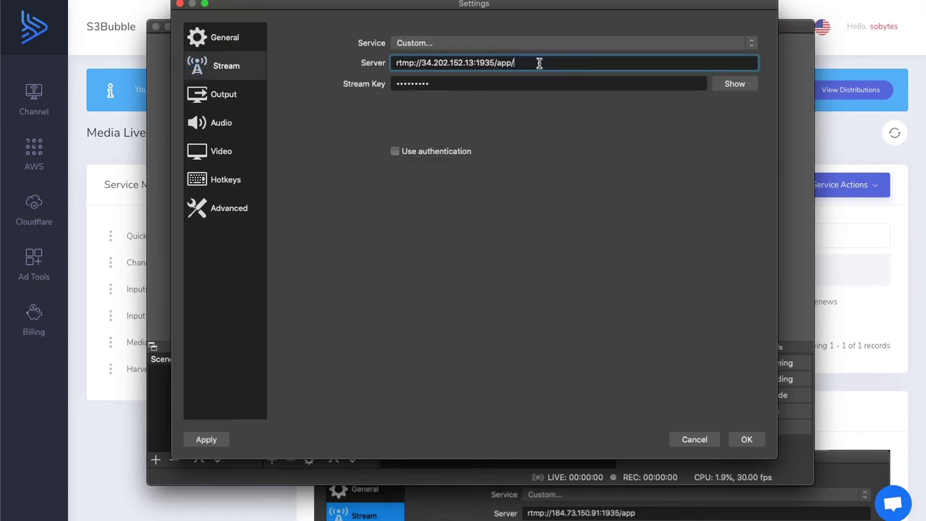
Replace the stream key with the name cut from the end of the RTMP URL and reveal it to check both fields.
left_click_drag(467, 82, 395, 83)
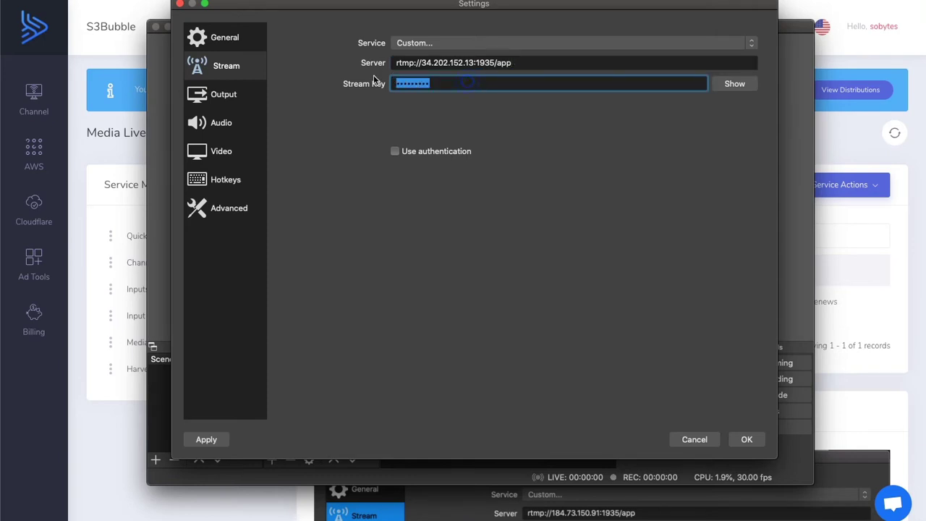
key("super+v")
left_click(747, 88)
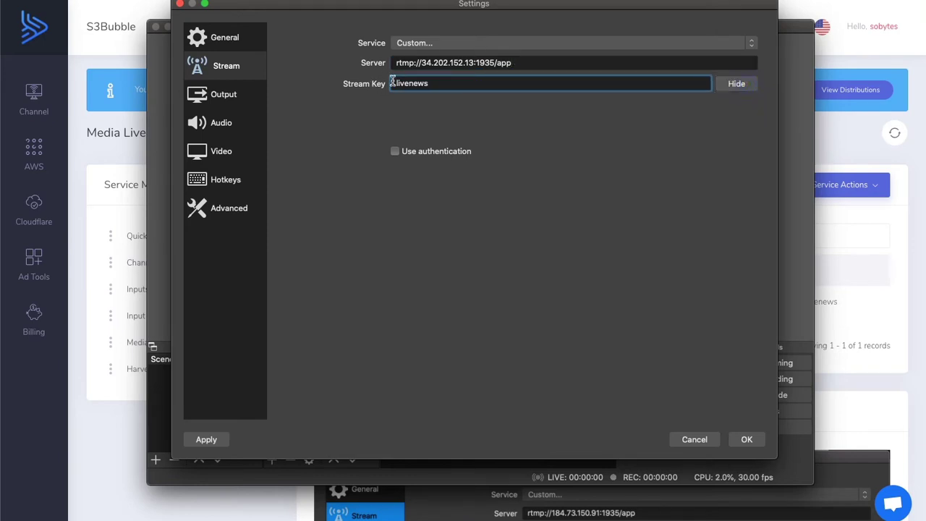
left_click_drag(494, 64, 514, 63)
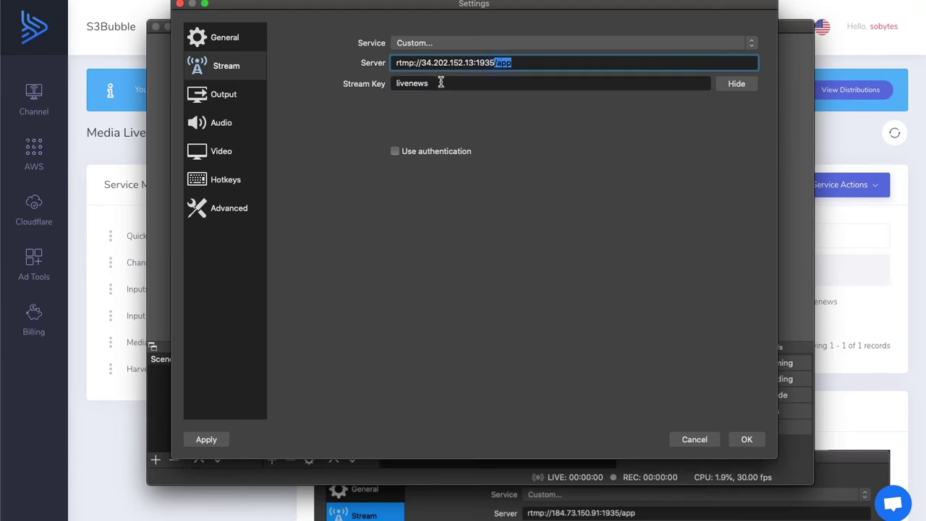
left_click_drag(440, 82, 374, 81)
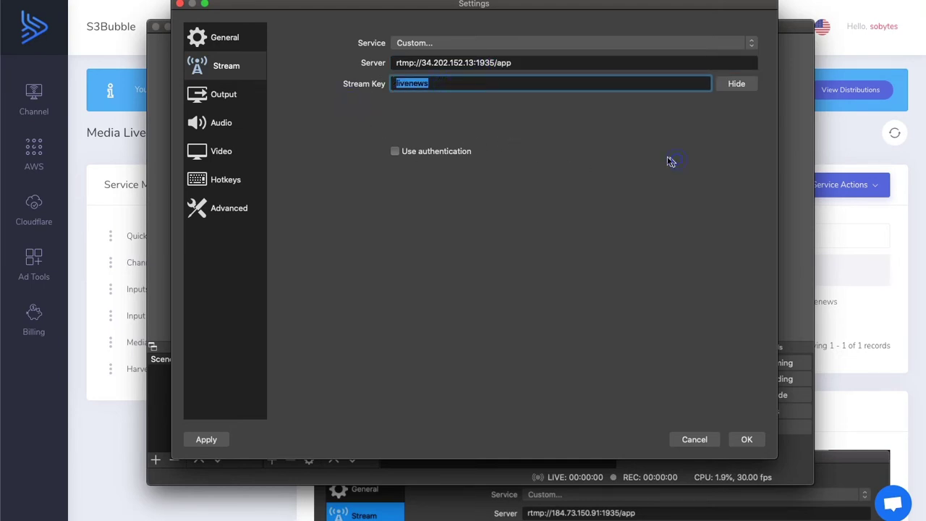
Save the OBS stream settings and switch back to the S3Bubble dashboard in the browser.
left_click(745, 441)
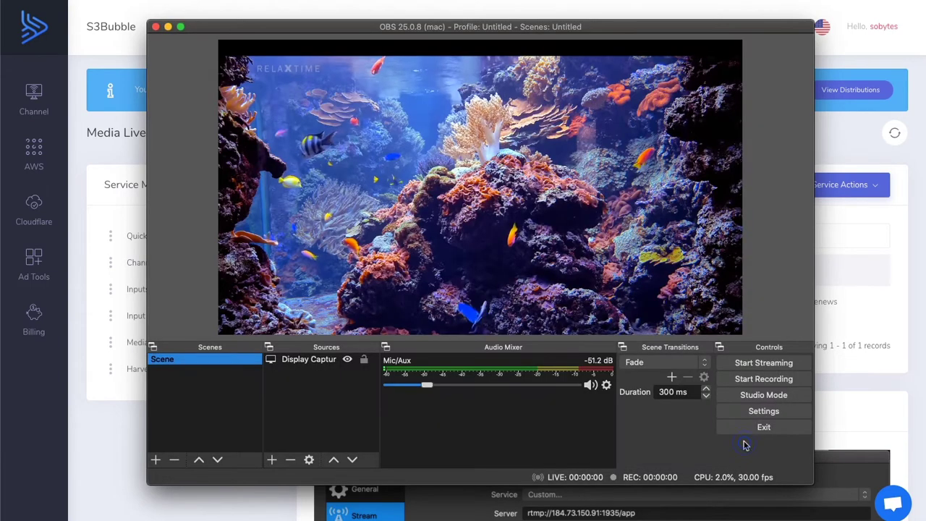
left_click(894, 225)
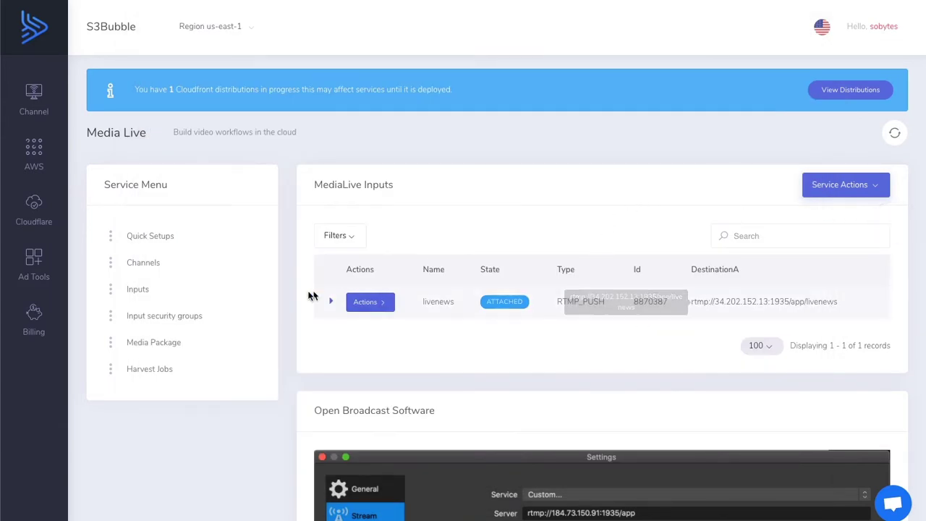
Check the livenews-rtmp-push channel's state in the MediaLive channels list and the deployment status of the CloudFront distributions.
left_click(175, 264)
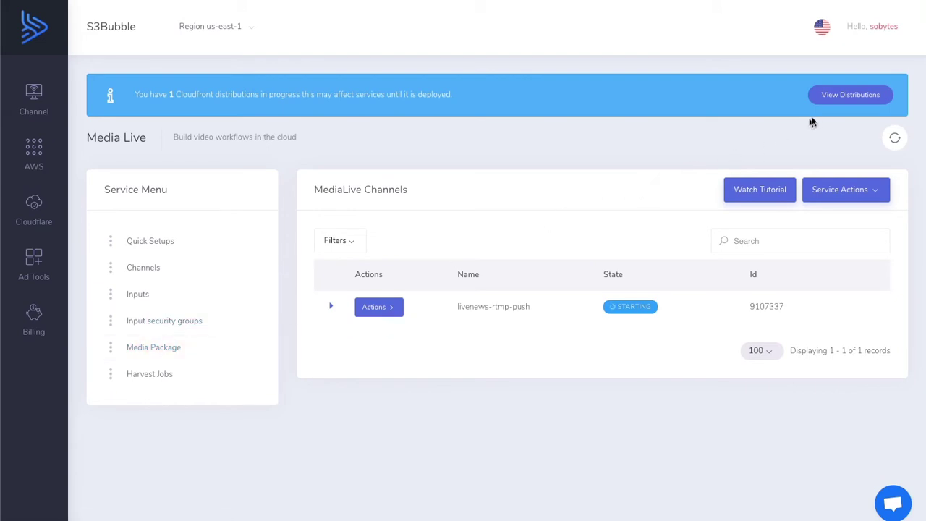
left_click(837, 95)
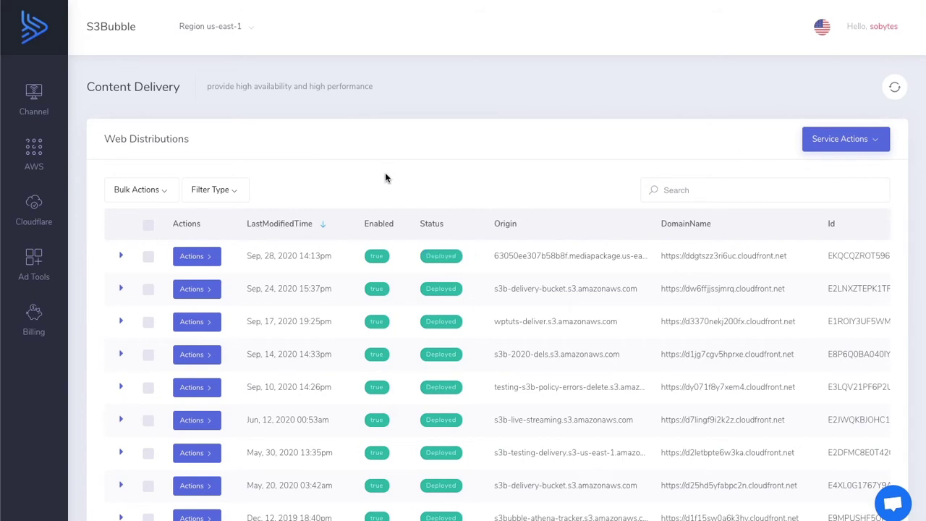
left_click(52, 10)
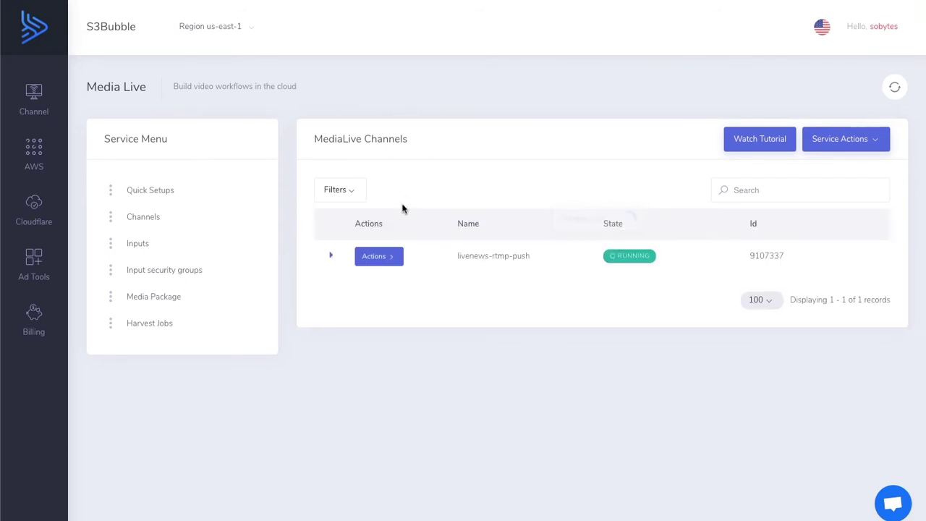
Start creating a player for the livenews MediaPackage channel with the ddgtszz3ri6uc.cloudfront.net distribution managed by MediaPackage.
left_click(190, 297)
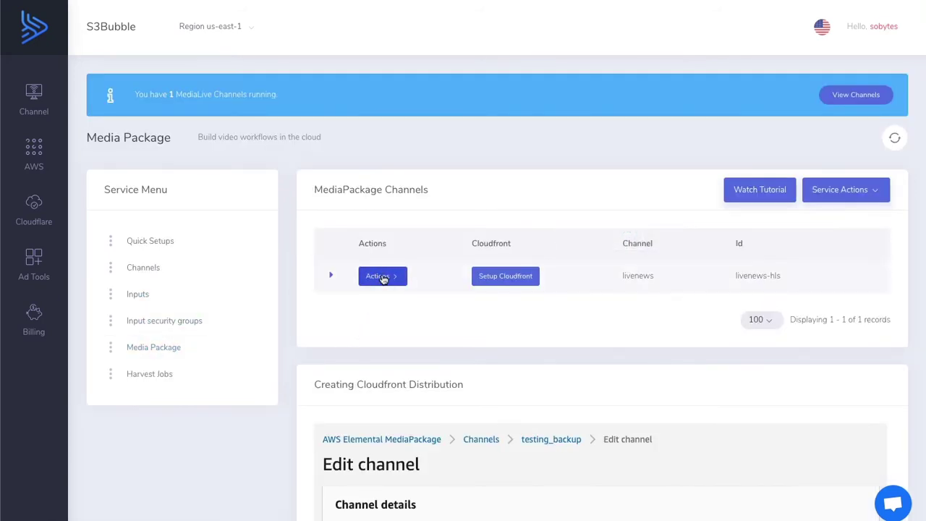
left_click(398, 279)
left_click(455, 298)
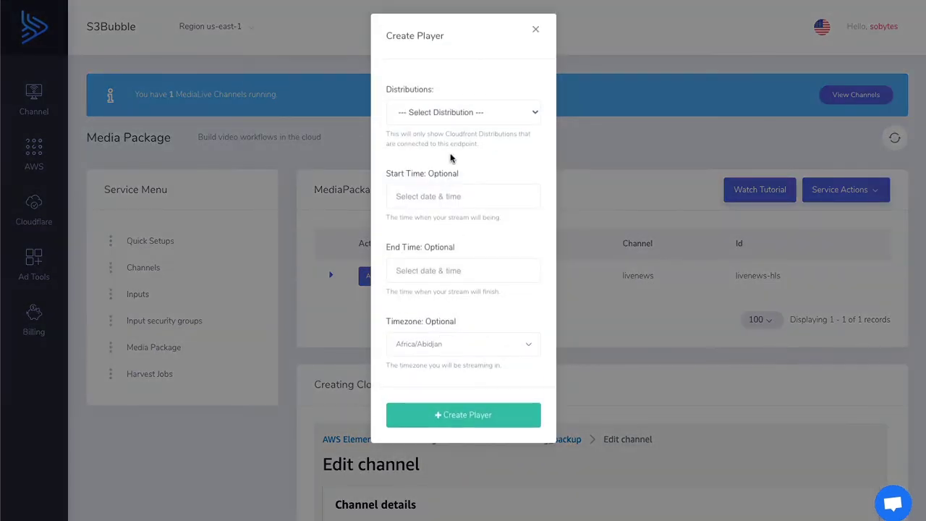
left_click(458, 116)
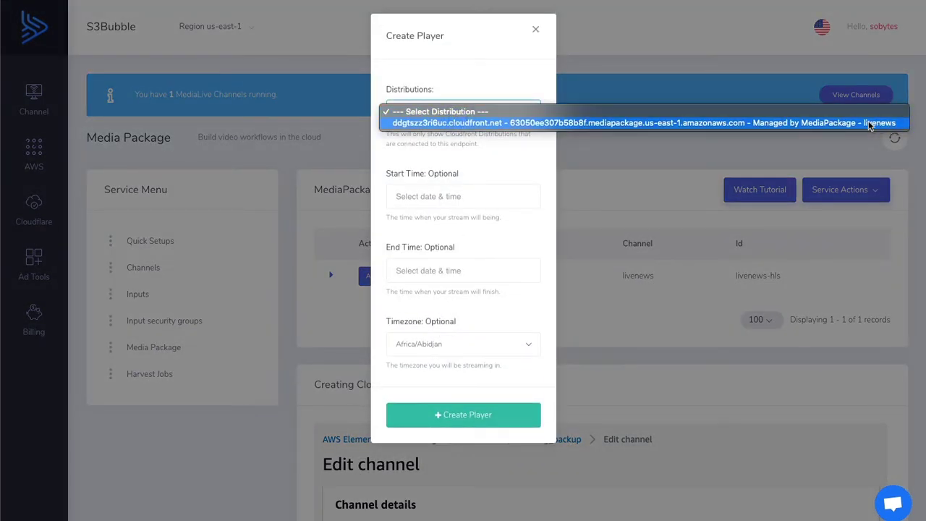
left_click(649, 123)
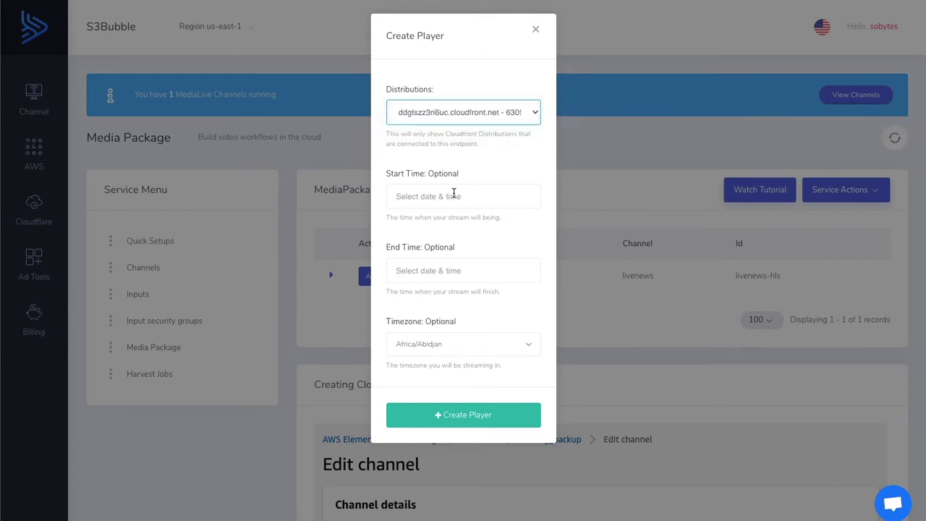
left_click(453, 195)
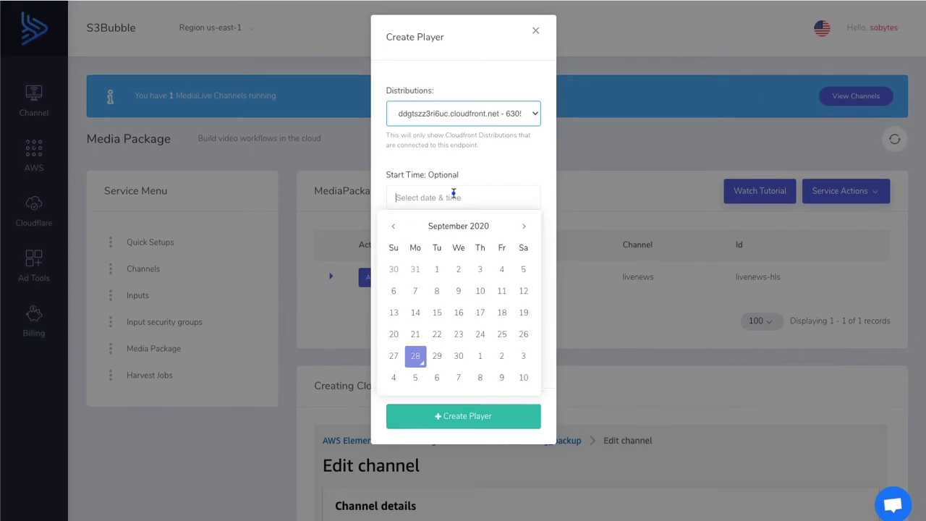
left_click(415, 352)
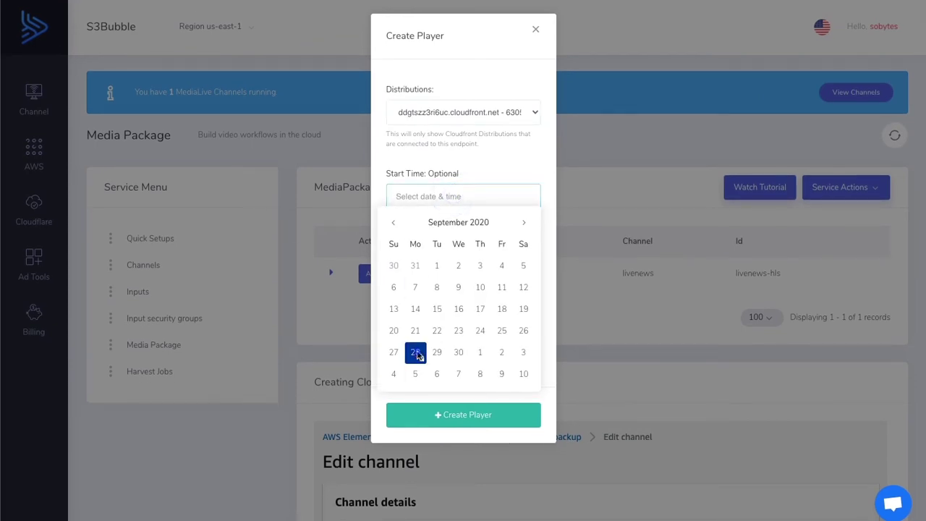
left_click(475, 304)
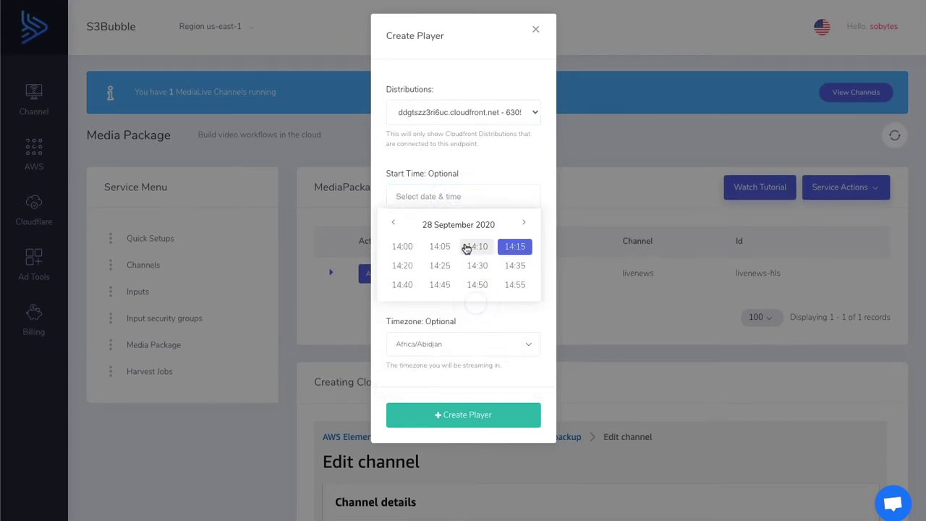
left_click(398, 266)
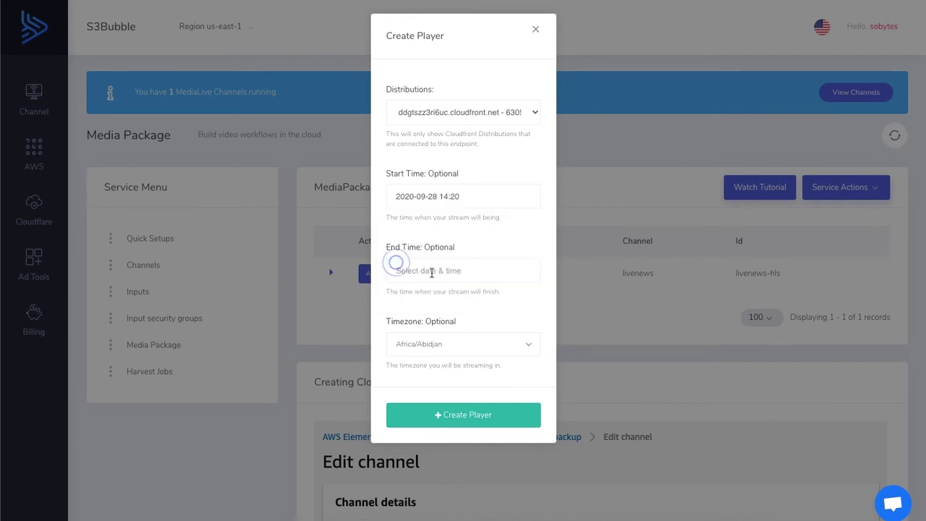
left_click(449, 271)
left_click(415, 432)
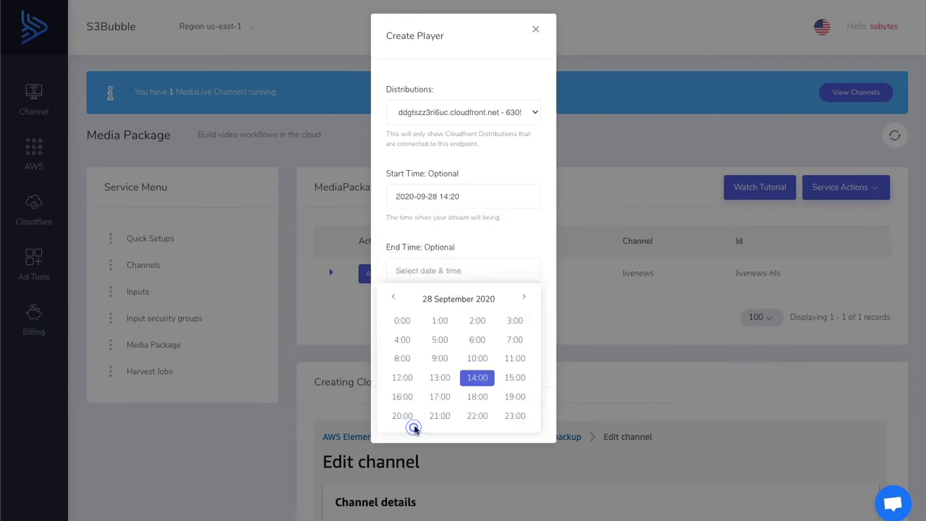
left_click(474, 377)
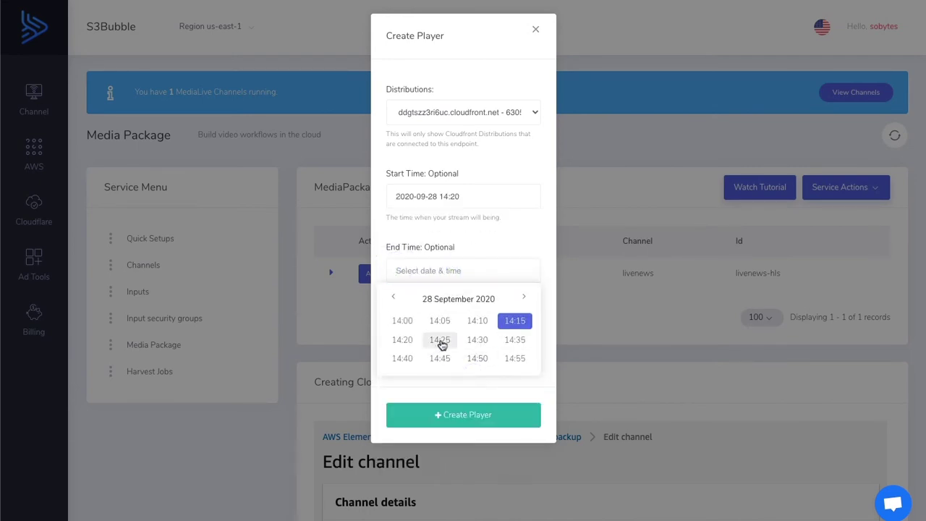
left_click(440, 340)
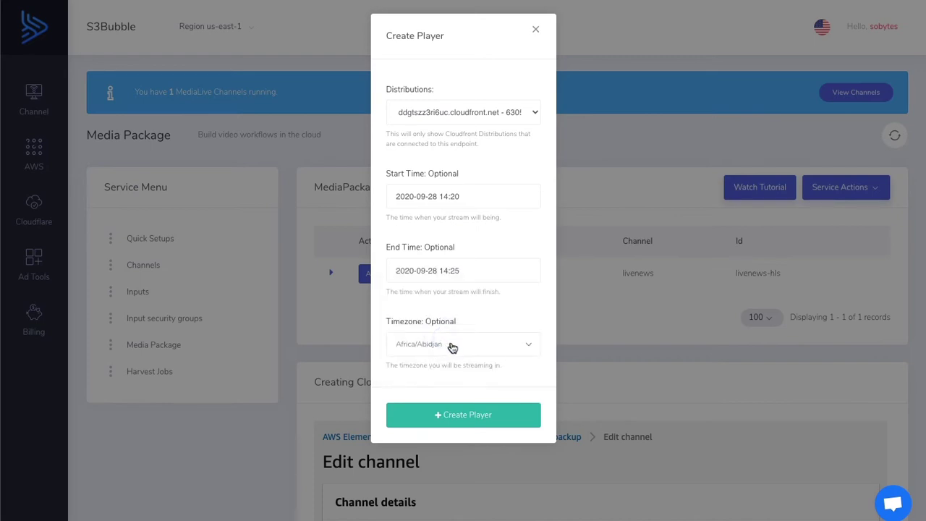
Set the player's timezone to Europe/London.
left_click(452, 346)
type("lon")
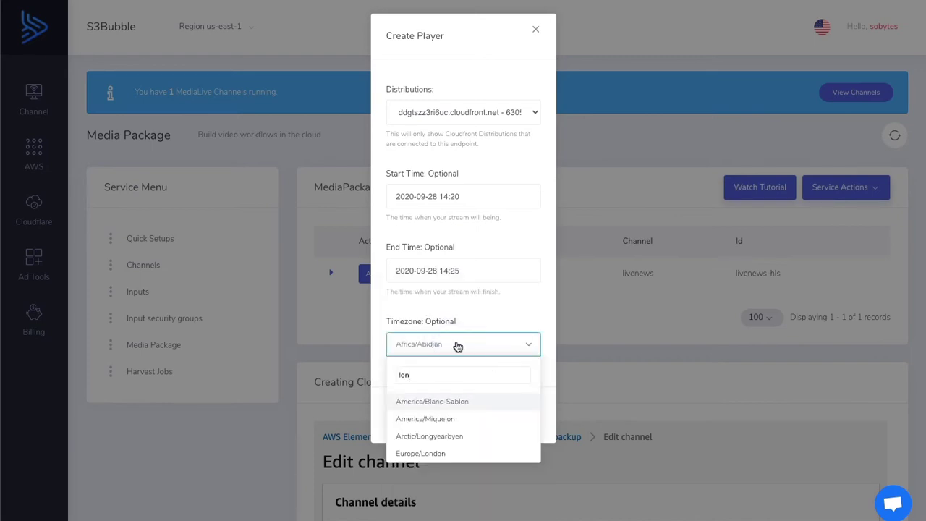
left_click(450, 453)
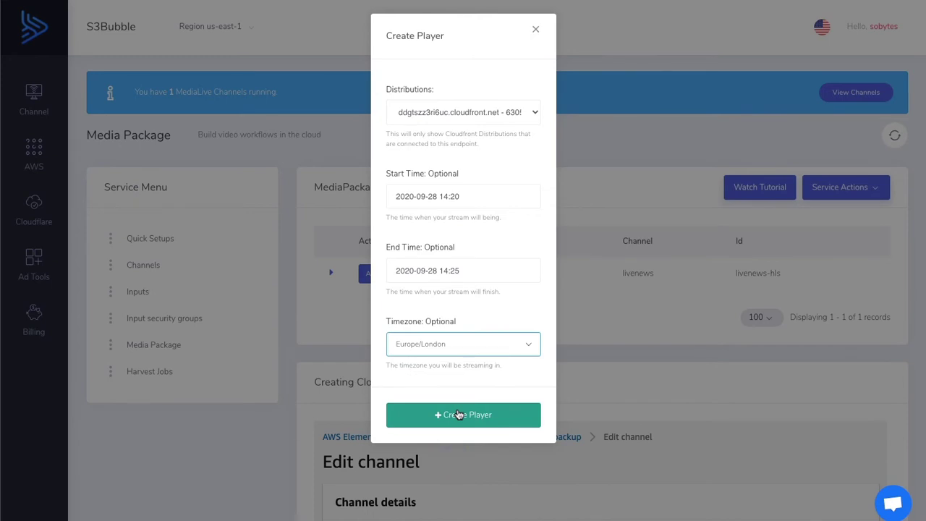
Create the player and open its page to view the player preview.
left_click(452, 415)
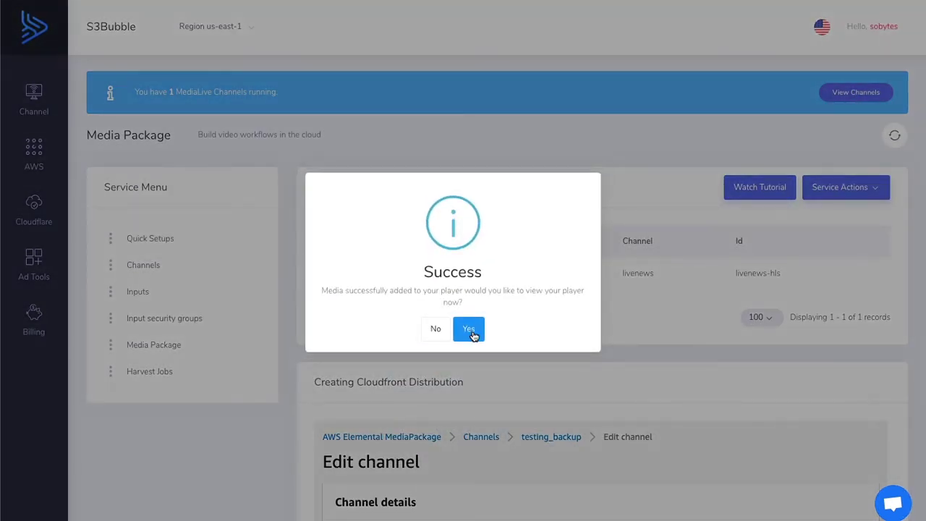
left_click(470, 331)
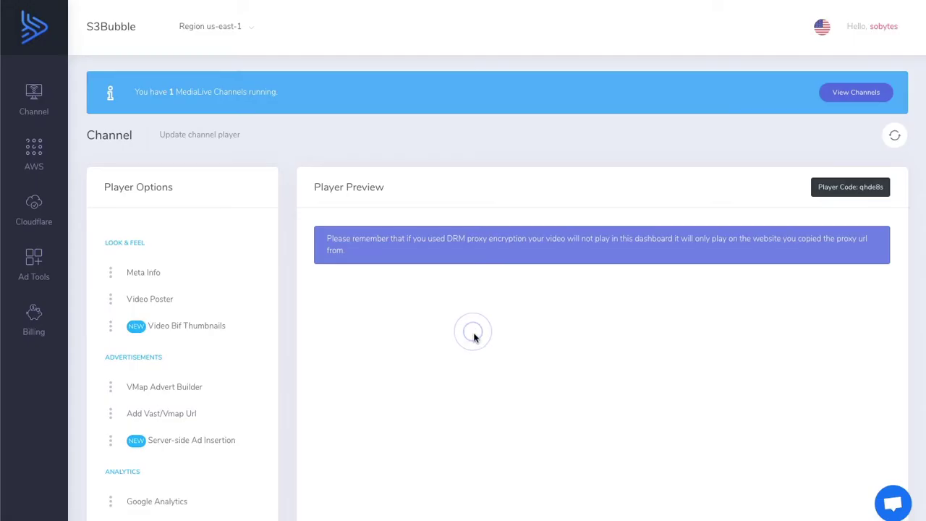
scroll(518, 215, "down", 3)
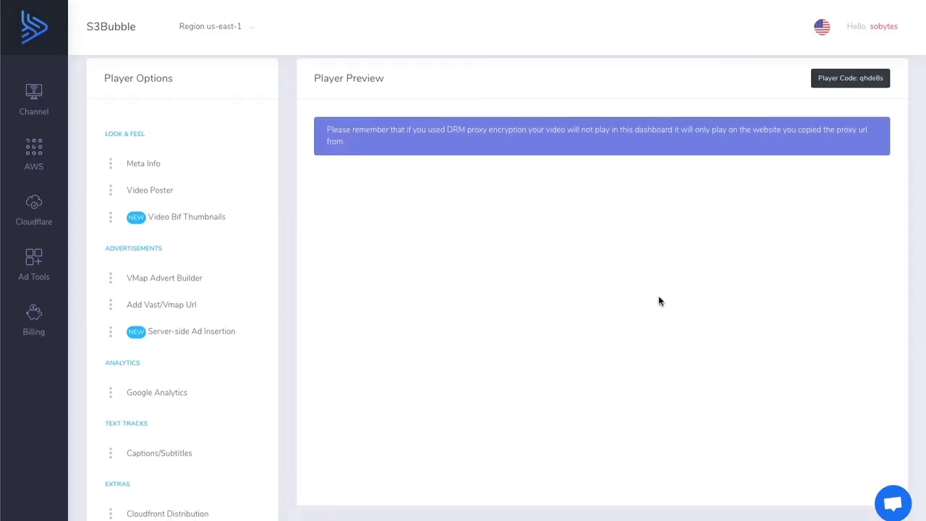
scroll(616, 299, "down", 1)
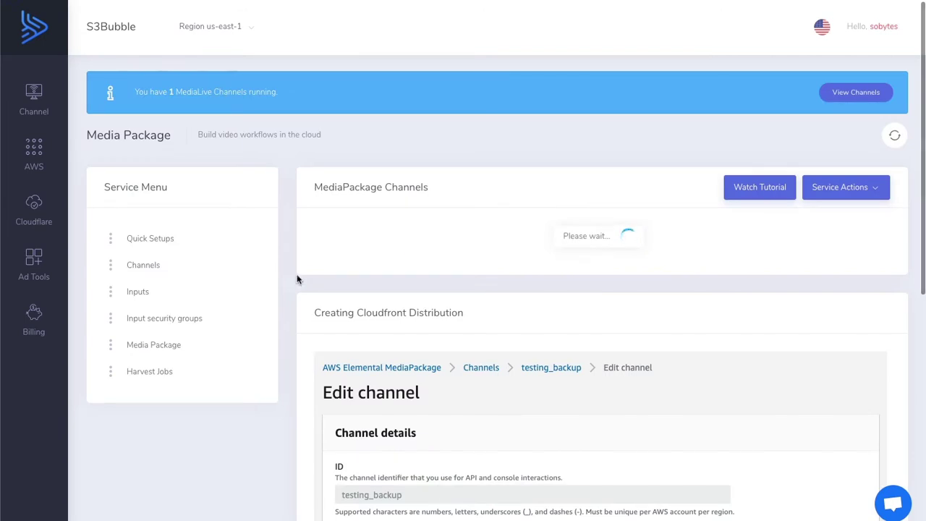
Check the state of the livenews-rtmp-push channel, and switch to OBS to start streaming.
left_click(184, 268)
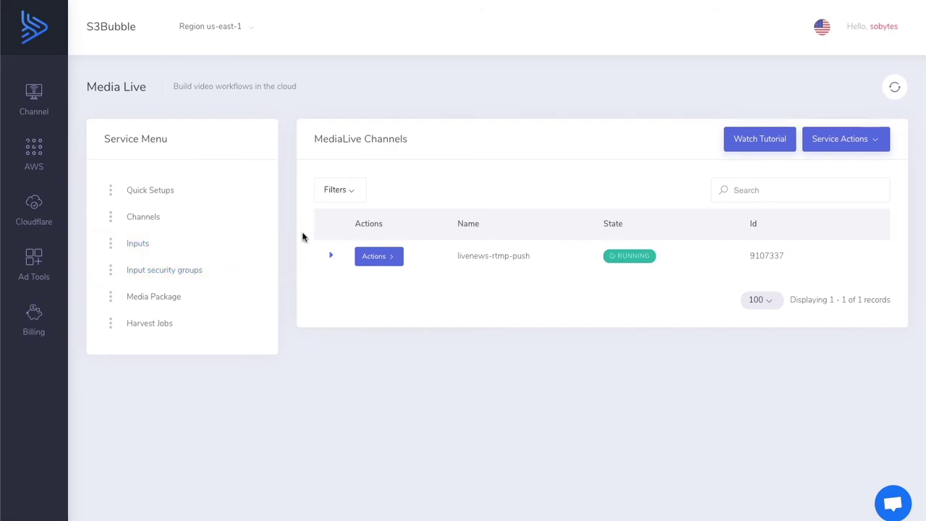
key("super+Tab")
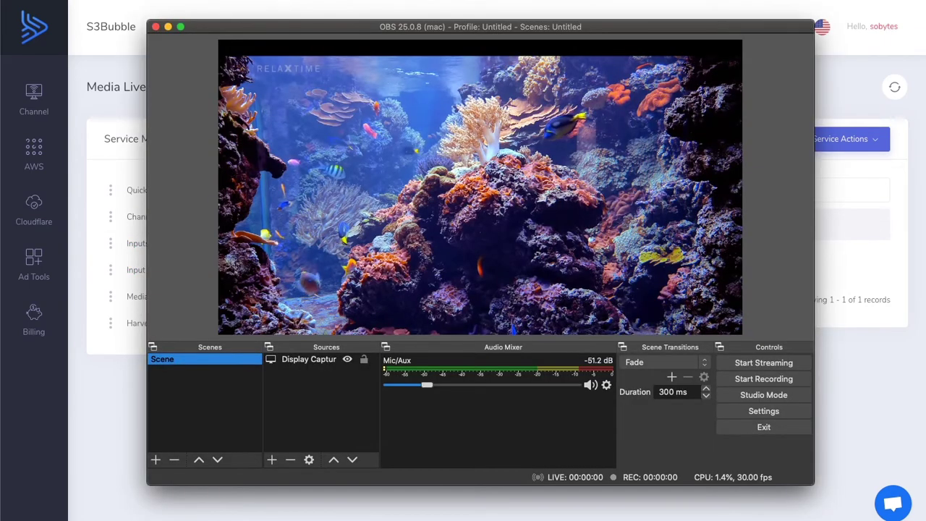
left_click(762, 365)
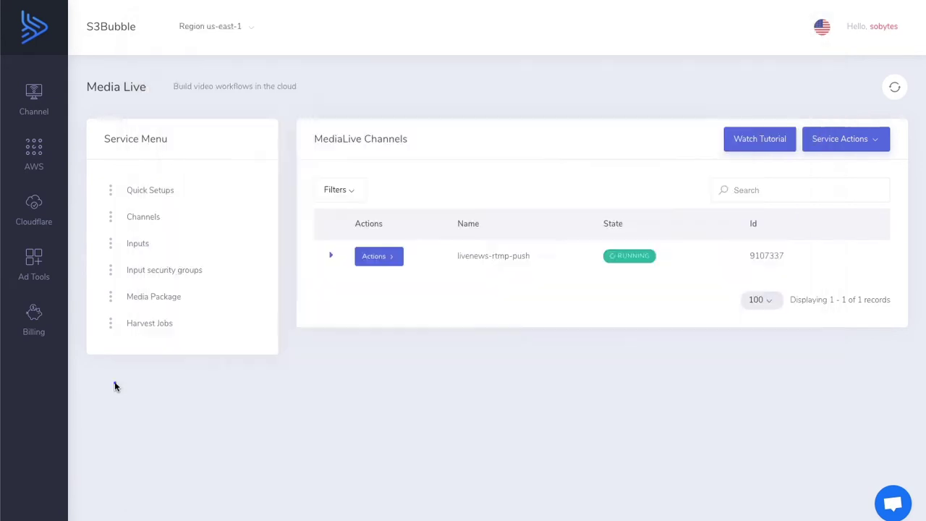
Return to the browser and open the channel player page to check the video in the player preview.
left_click(114, 383)
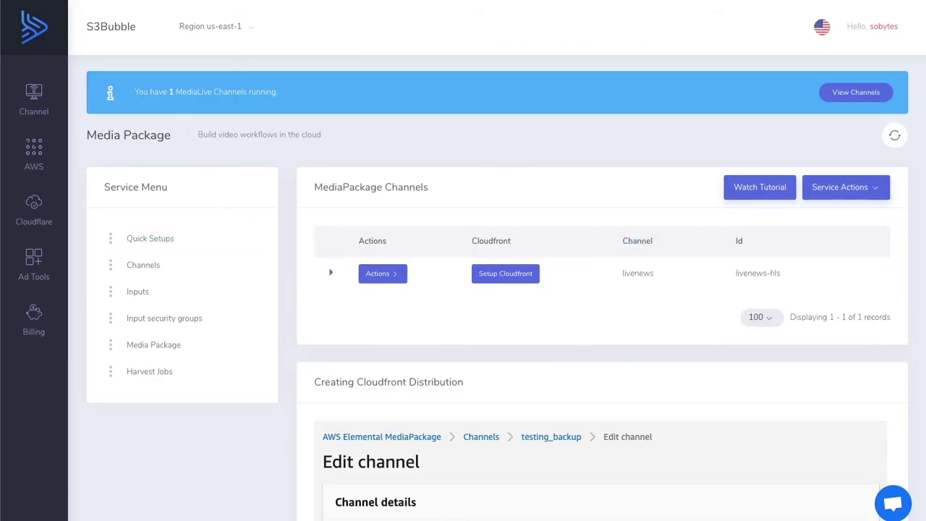
left_click(29, 2)
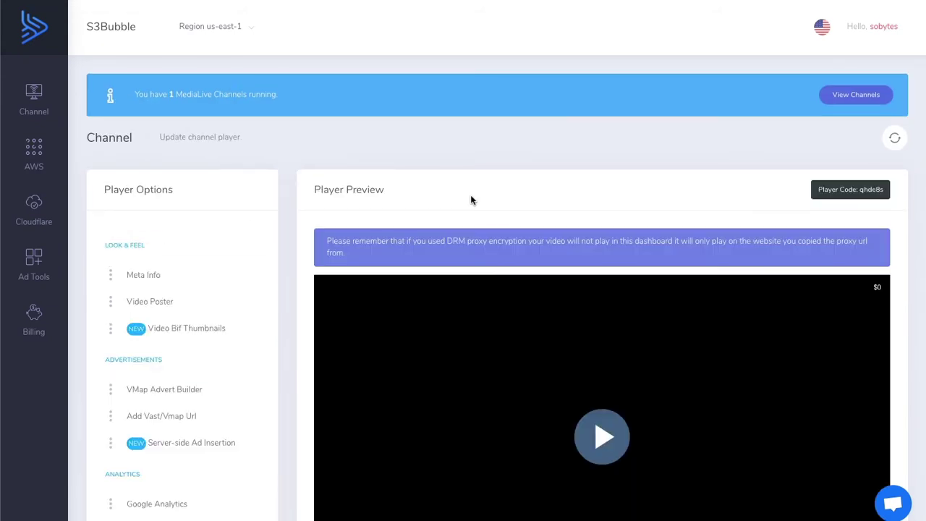
scroll(471, 200, "down", 3)
scroll(470, 200, "down", 1)
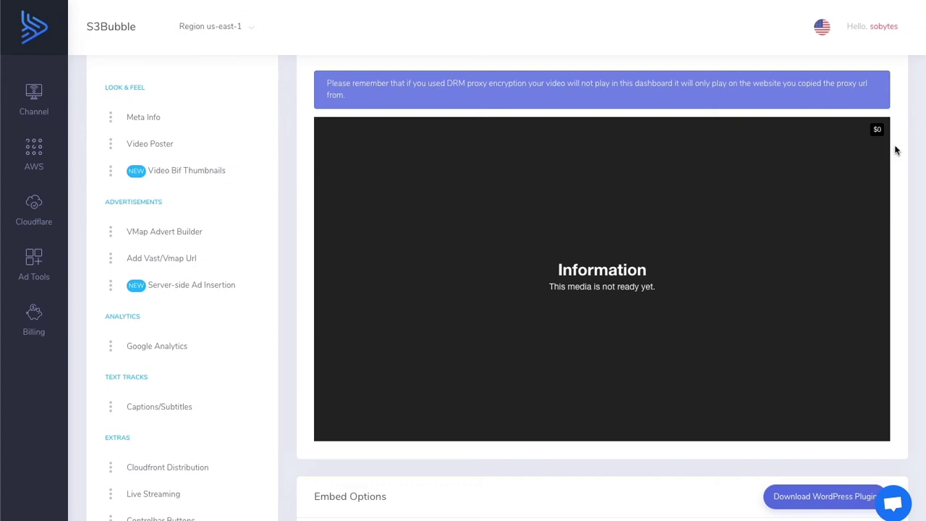
Reload the channel player and play the live stream in its preview.
scroll(895, 149, "up", 3)
left_click(895, 105)
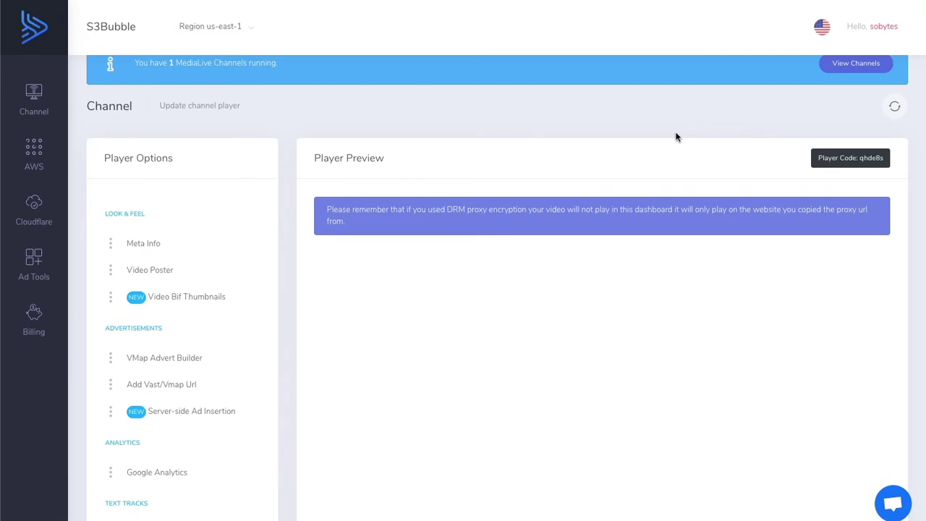
scroll(675, 132, "down", 2)
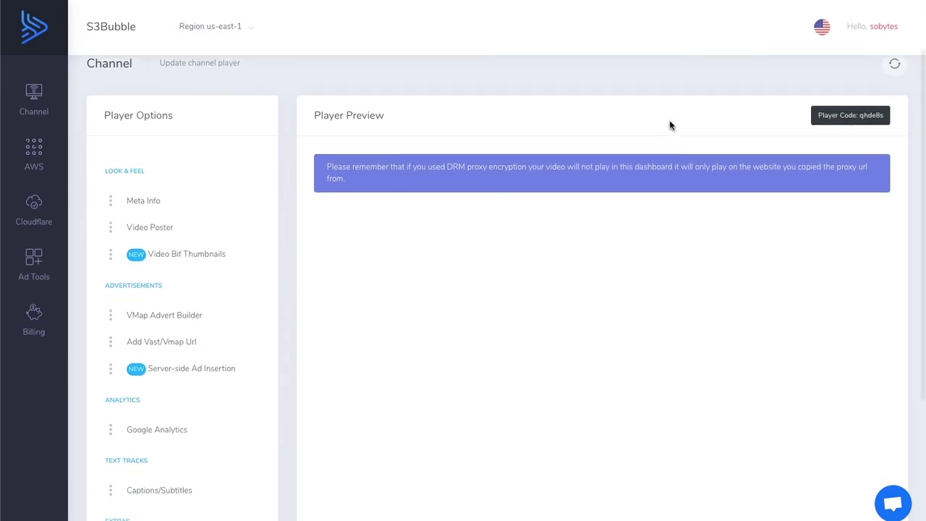
scroll(669, 125, "down", 3)
left_click(598, 310)
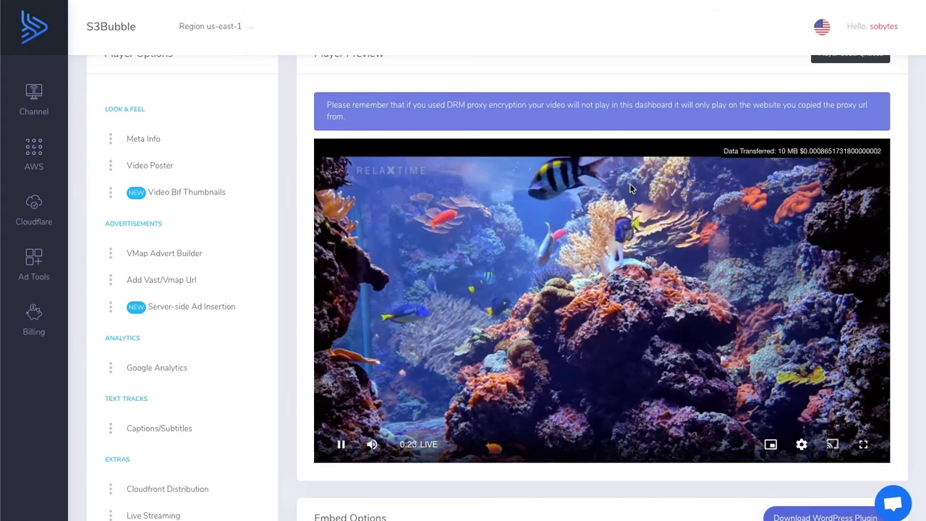
Reload the player once more and restart live stream playback to check its timeline.
scroll(864, 105, "up", 1)
left_click(895, 72)
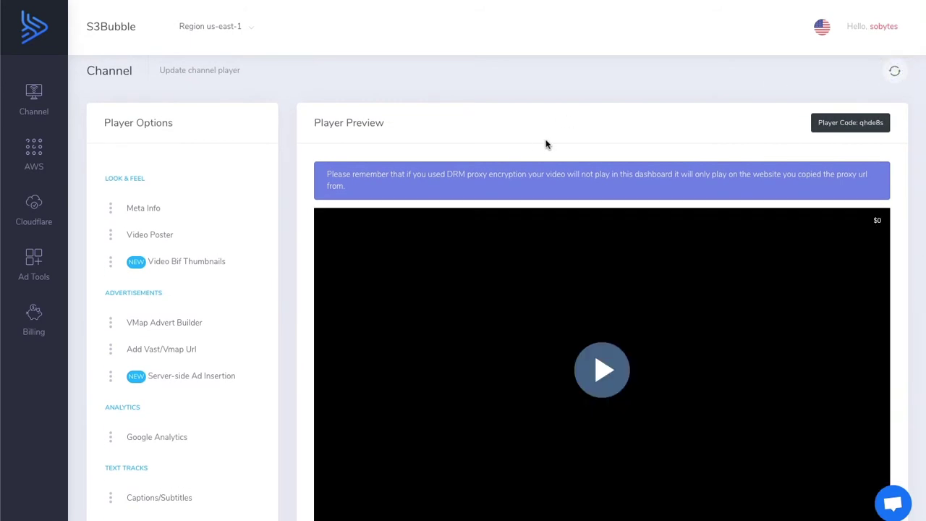
scroll(548, 144, "down", 1)
left_click(587, 296)
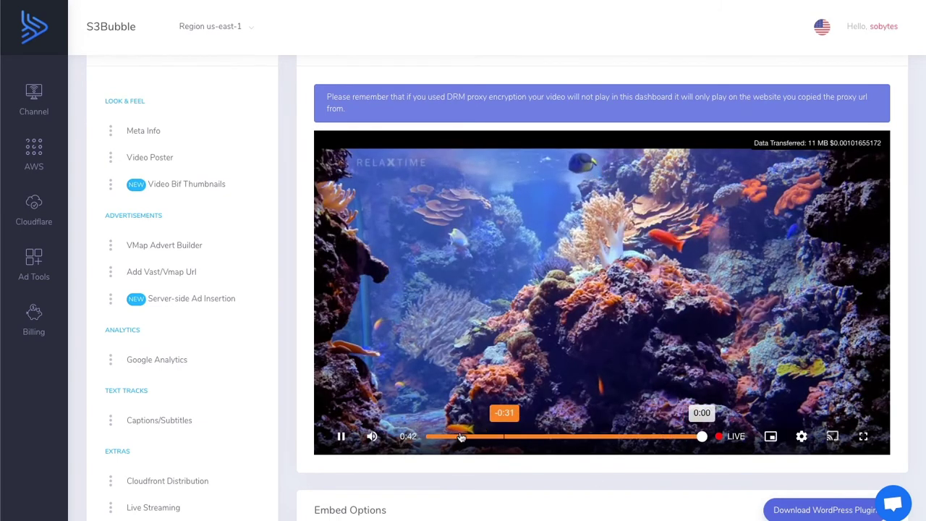
Rewind the stream to its beginning and jump back to the live position.
left_click(428, 436)
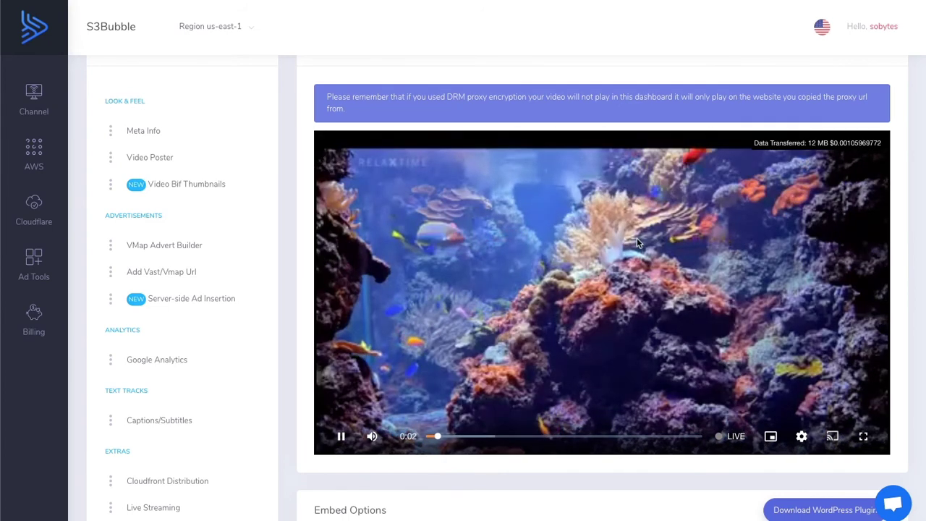
left_click(732, 437)
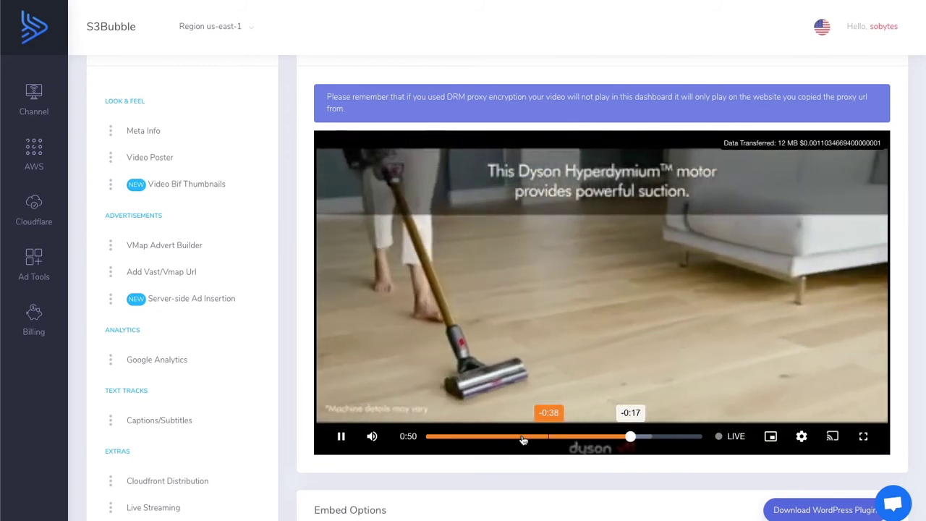
Rewind the stream in the player preview, return to live, jump to earlier points of the recording, and pause playback.
left_click(457, 436)
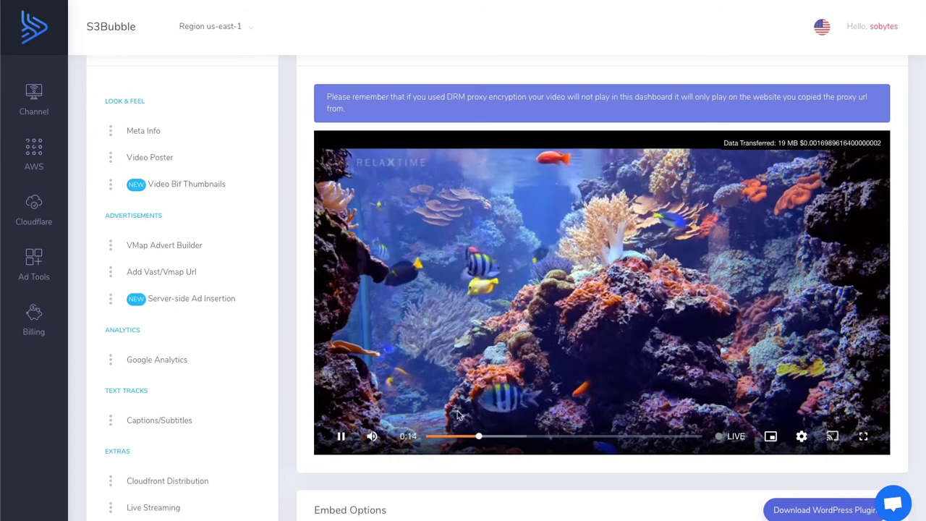
left_click(734, 438)
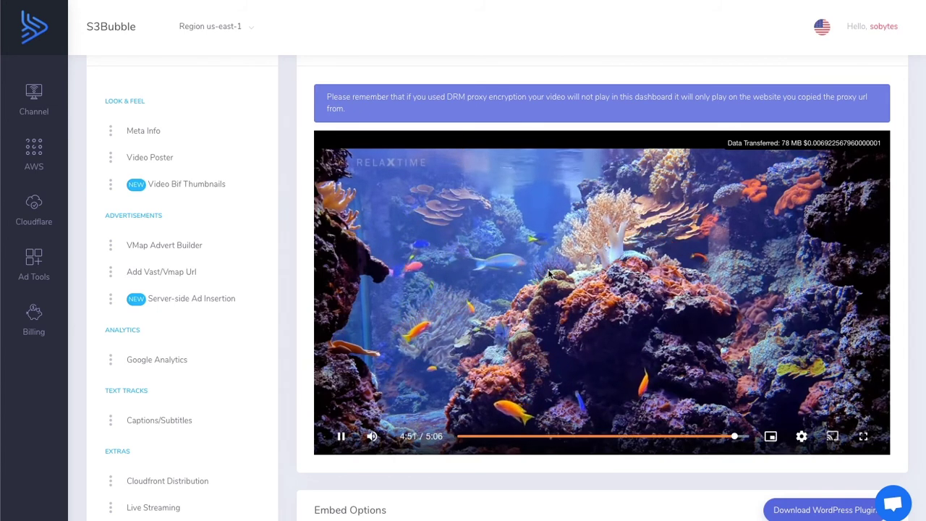
left_click(499, 437)
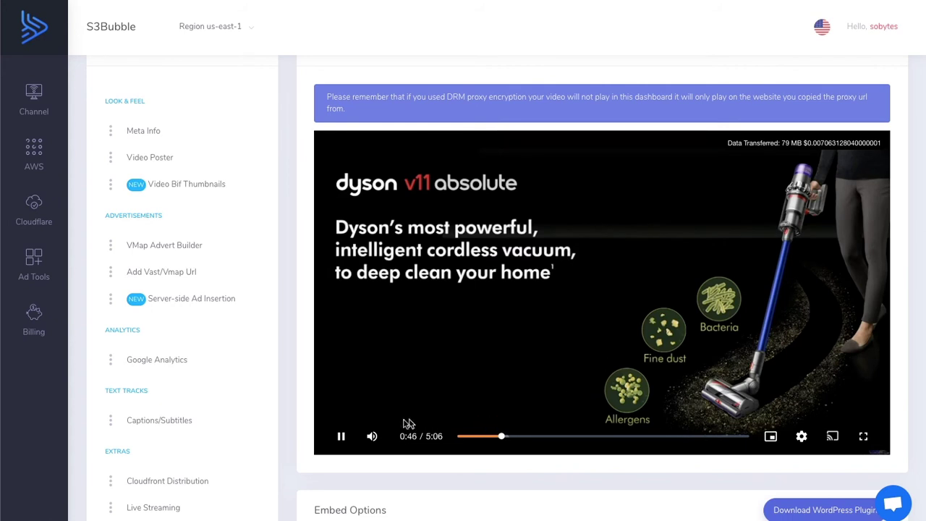
left_click(551, 439)
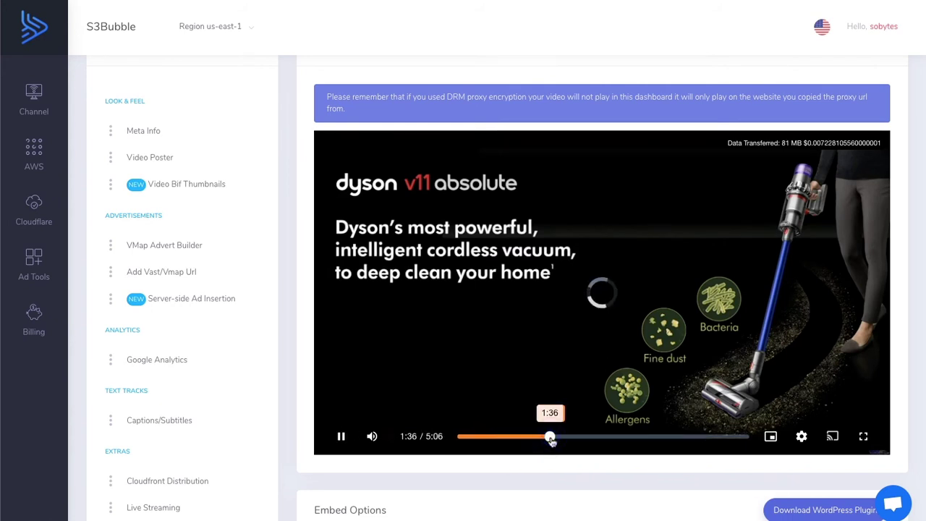
left_click(342, 440)
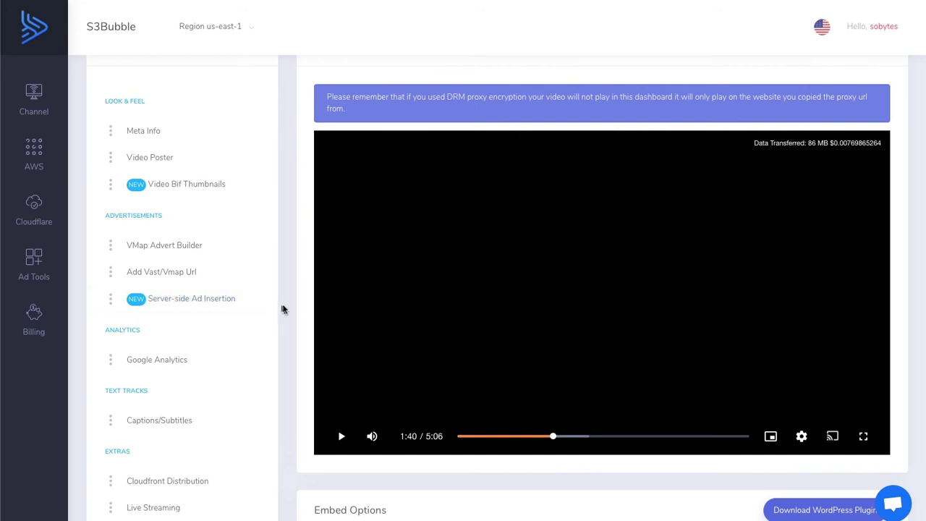
In the player's live streaming options, set the VOD output bucket to s3b-delivery-bucket and the folder to livenews2pmstream.
scroll(283, 309, "down", 2)
left_click(177, 378)
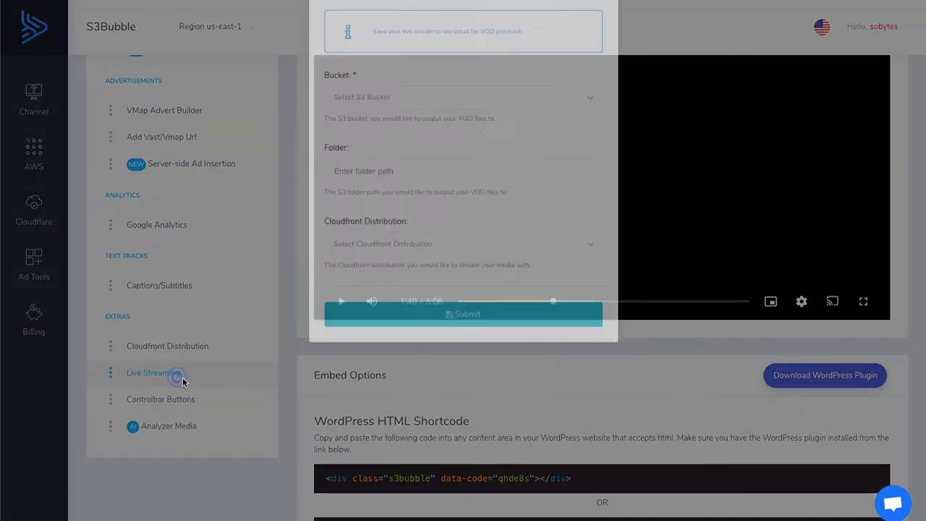
left_click(412, 163)
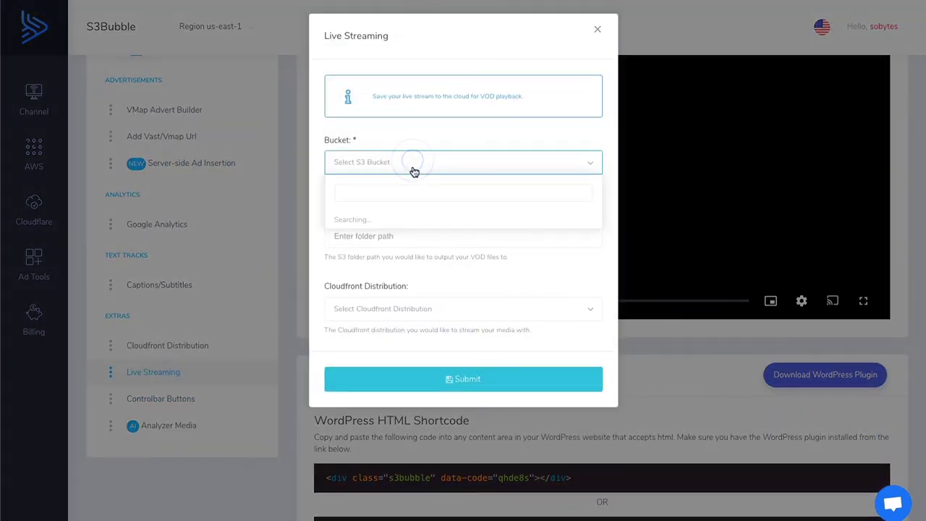
type("del")
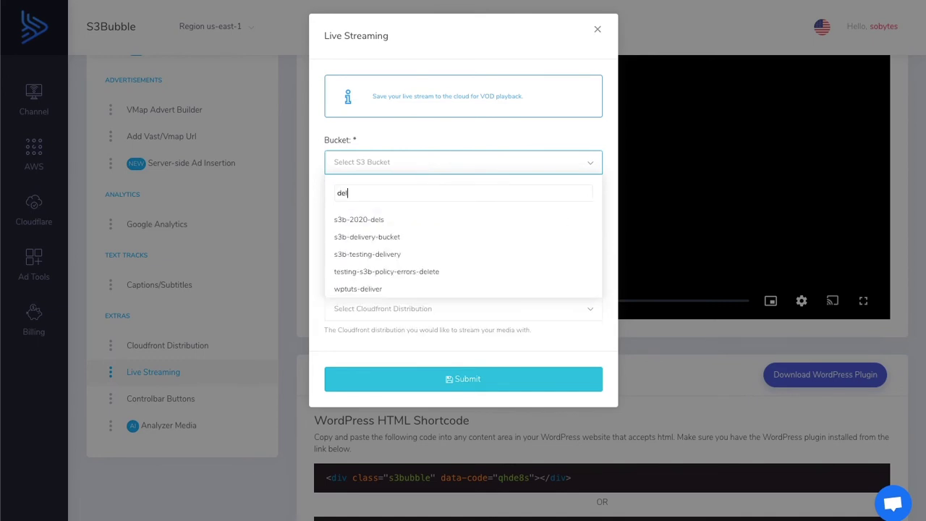
left_click(392, 236)
left_click(407, 238)
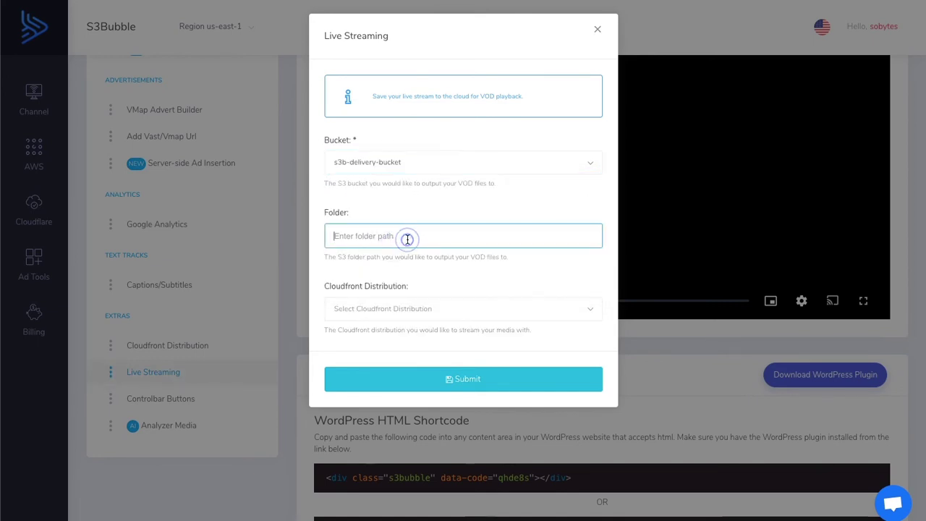
type("livenews2pmstream")
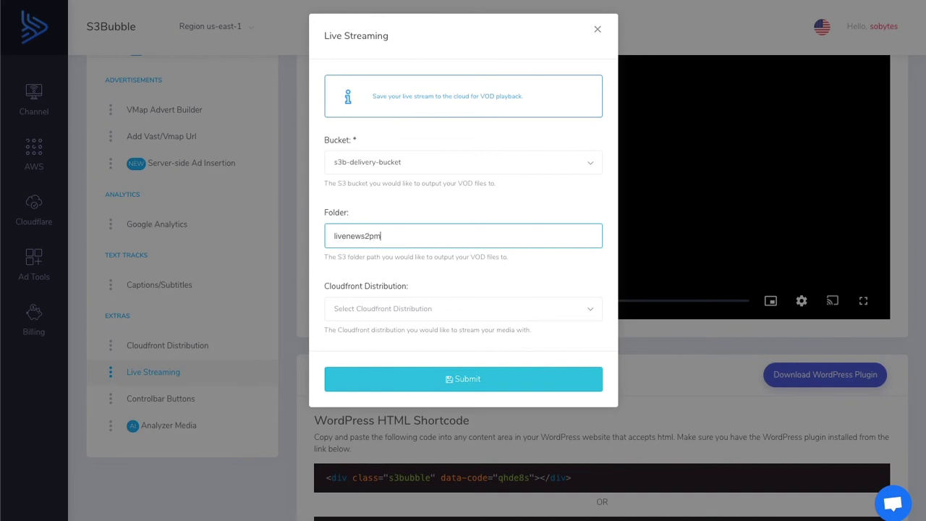
Choose the d25hd5yfabpc2n.cloudfront.net distribution, submit the job that saves the live stream, and go to the harvest jobs list.
left_click(401, 313)
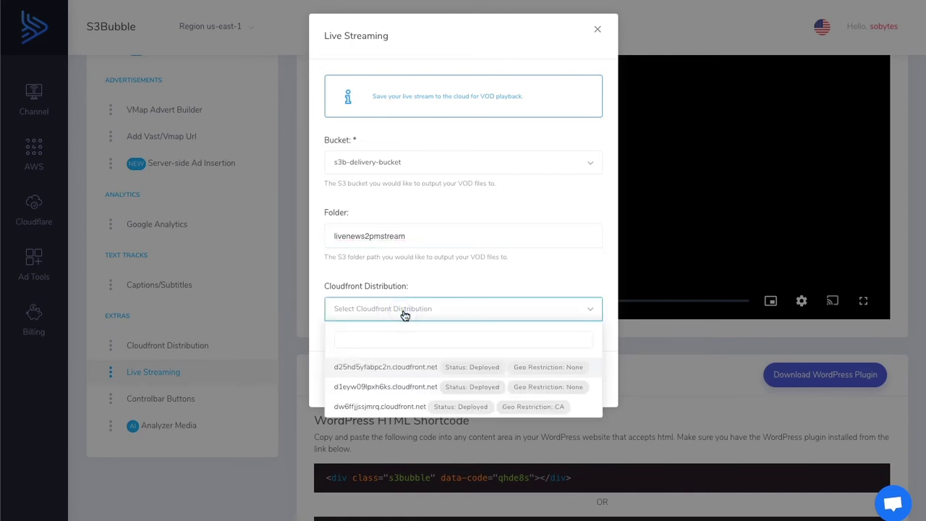
left_click(445, 368)
left_click(456, 384)
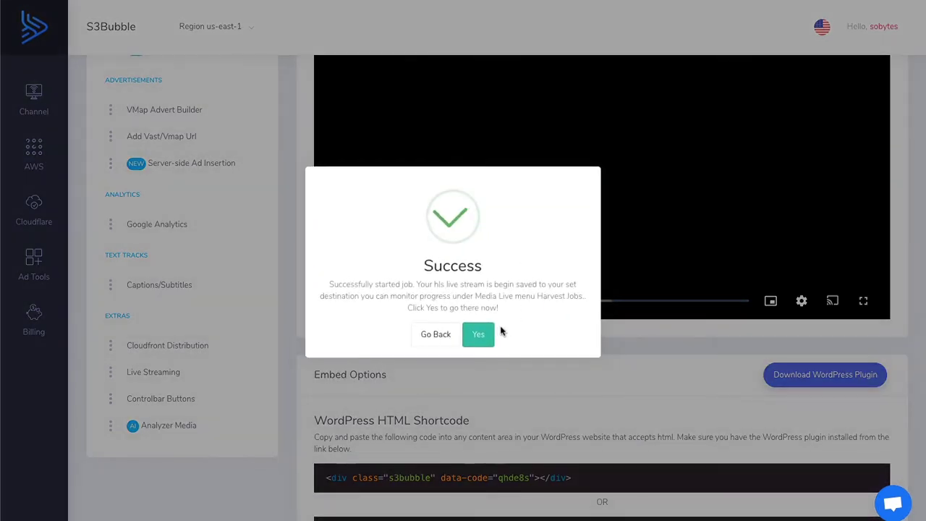
left_click(477, 333)
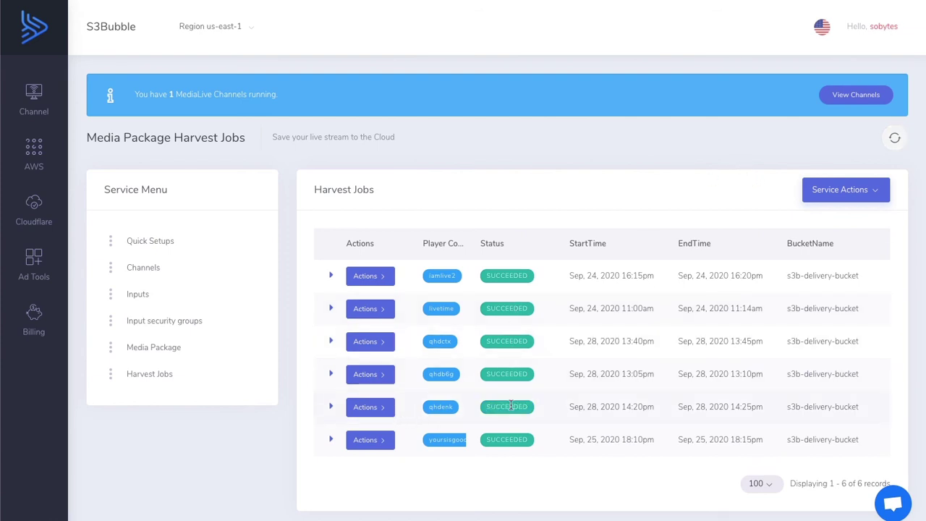
Expand the qhdenk harvest job to check its manifest key, and open the job's channel player.
left_click(331, 407)
scroll(331, 407, "down", 1)
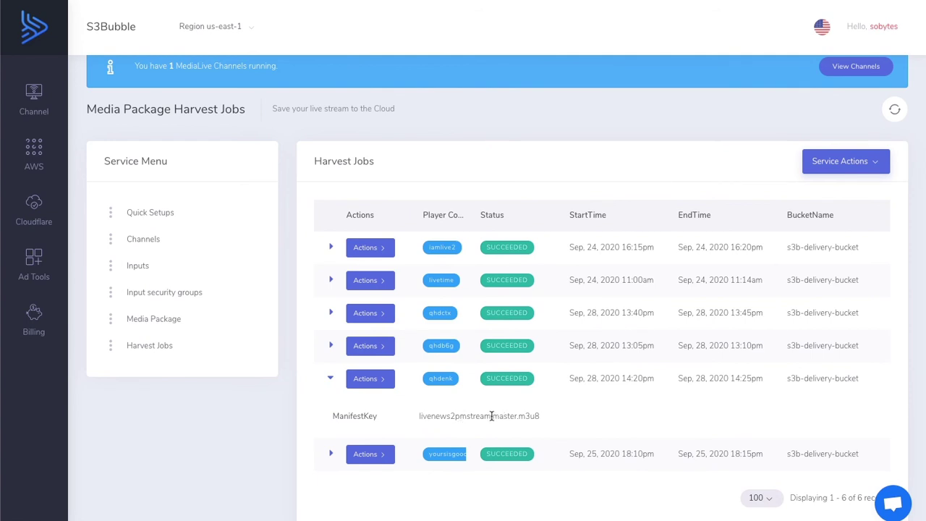
left_click(381, 384)
left_click(426, 400)
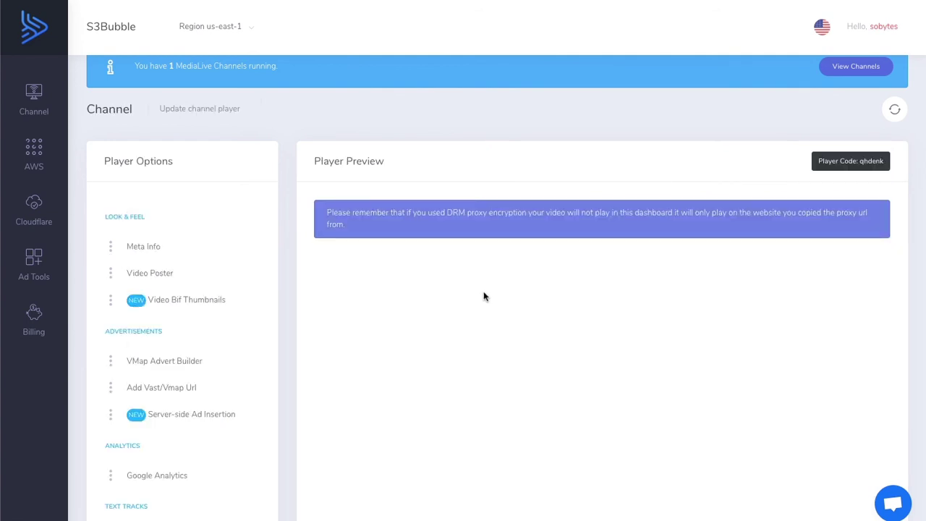
Play the saved stream in the qhdenk player preview and pause it.
scroll(485, 297, "down", 3)
left_click(605, 311)
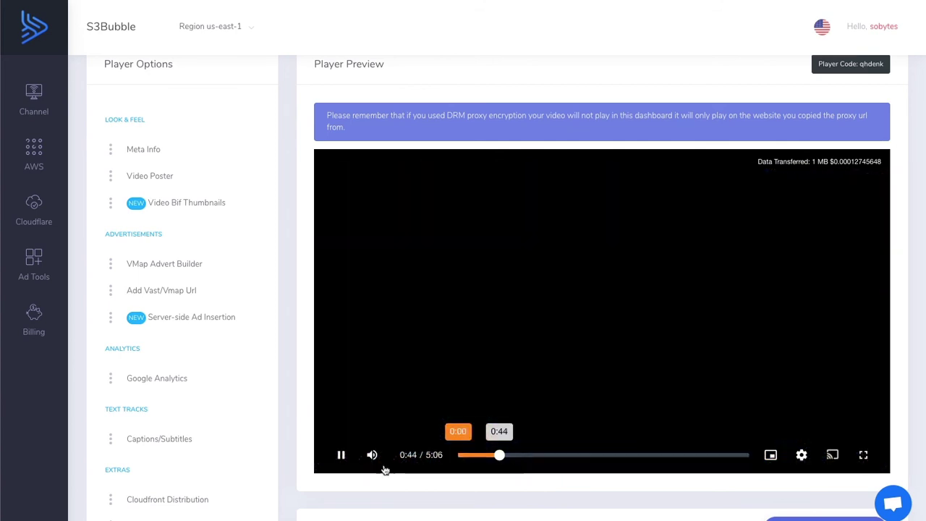
left_click(342, 456)
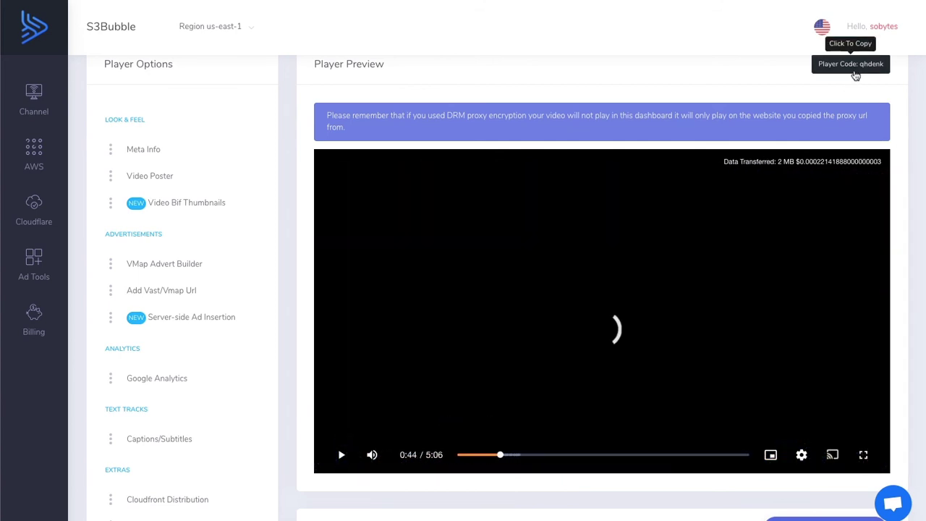
Go to the MediaLive channels and stop the livenews-rtmp-push channel.
left_click(46, 155)
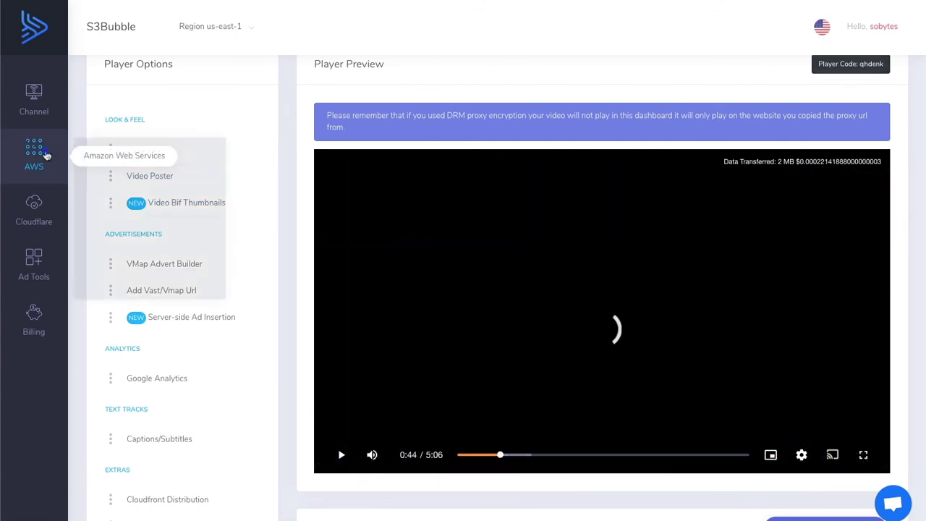
mouse_move(178, 240)
left_click(293, 268)
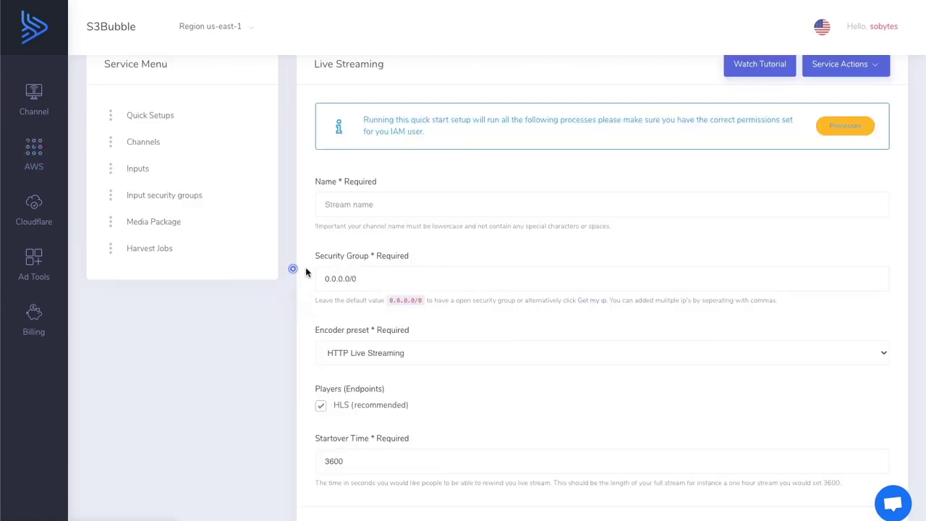
scroll(265, 241, "up", 1)
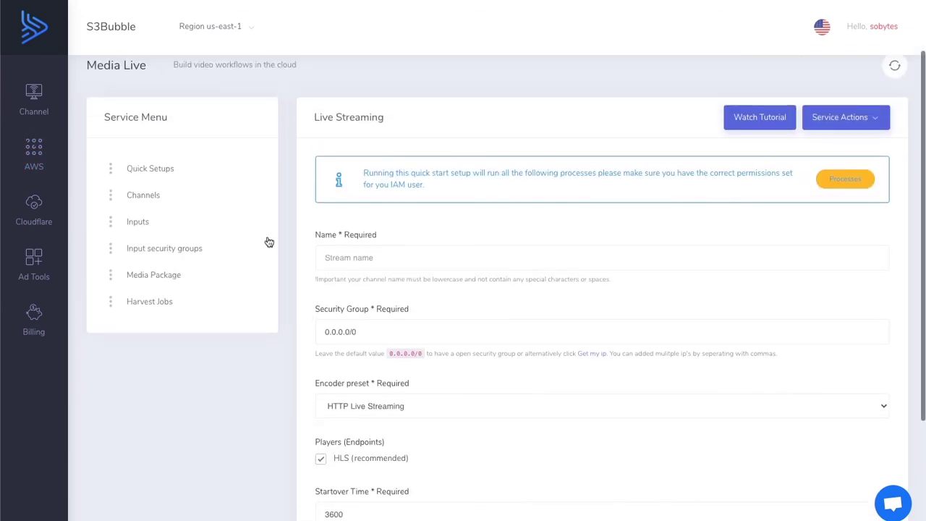
left_click(208, 201)
left_click(380, 256)
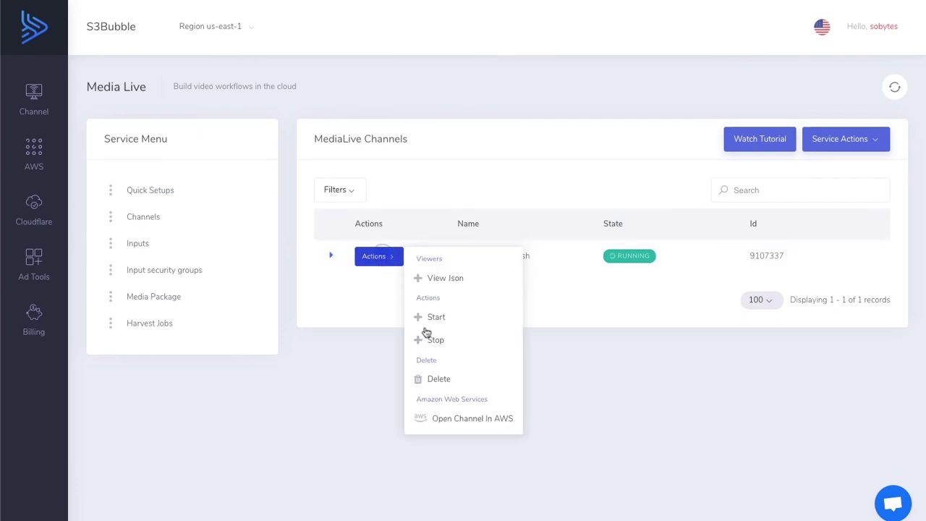
left_click(437, 338)
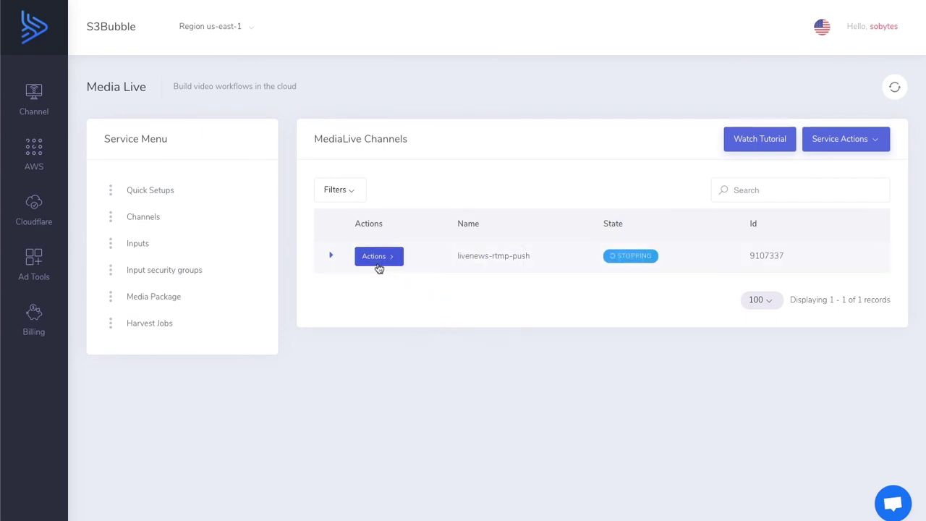
Delete the livenews-hls entry from the MediaPackage channels and return to the MediaLive channels list.
left_click(227, 298)
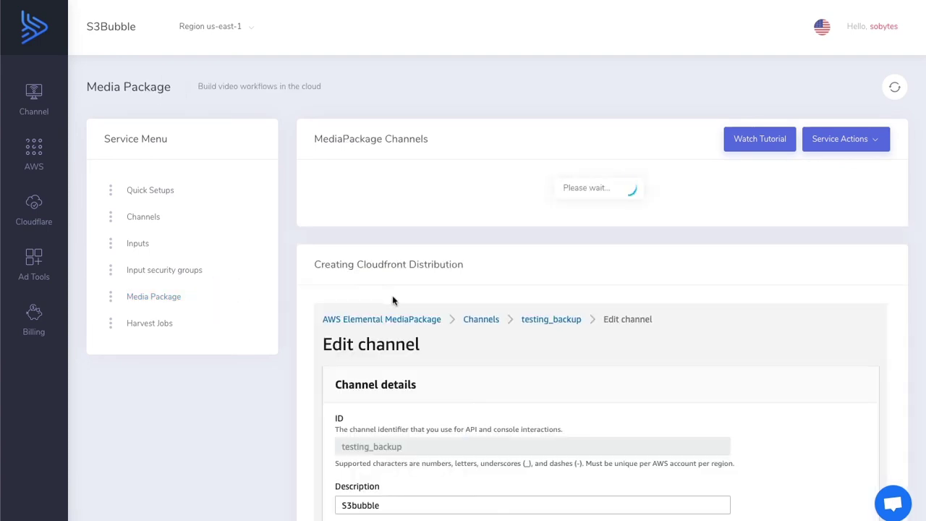
left_click(381, 227)
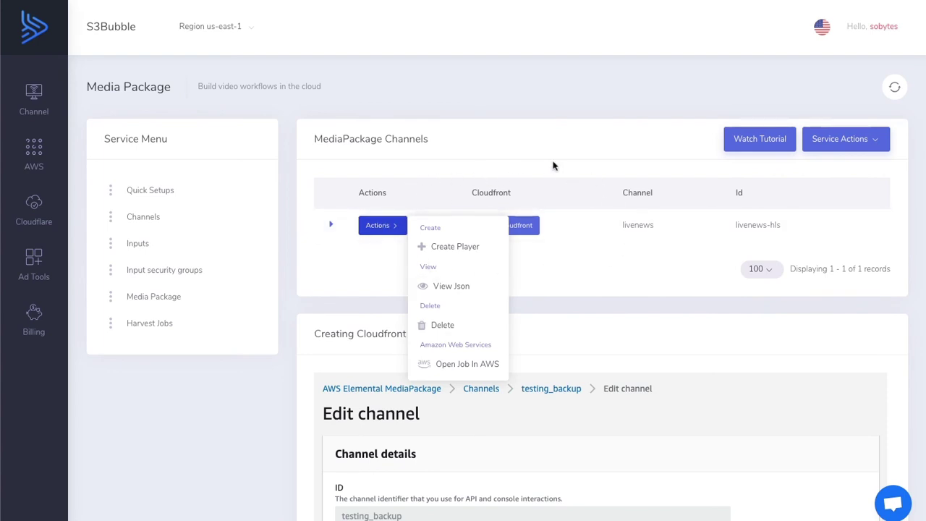
left_click(452, 324)
left_click(474, 326)
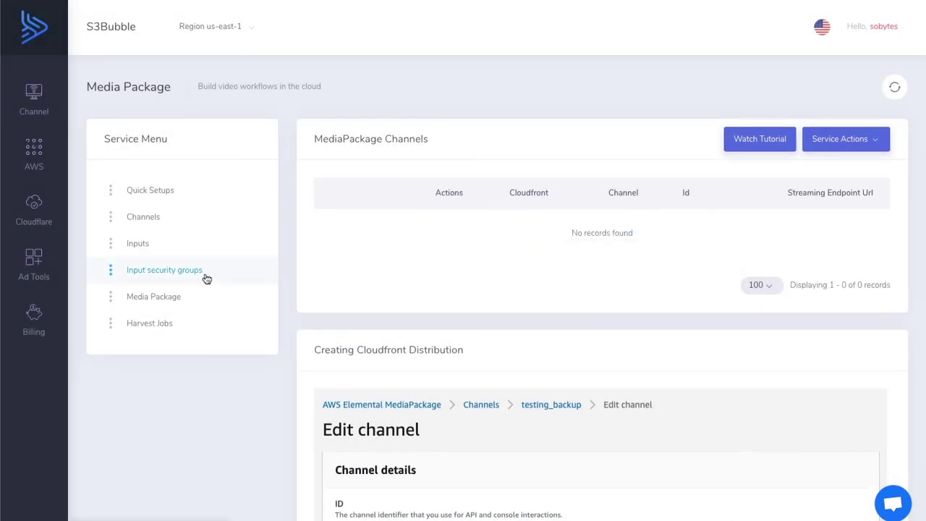
left_click(192, 230)
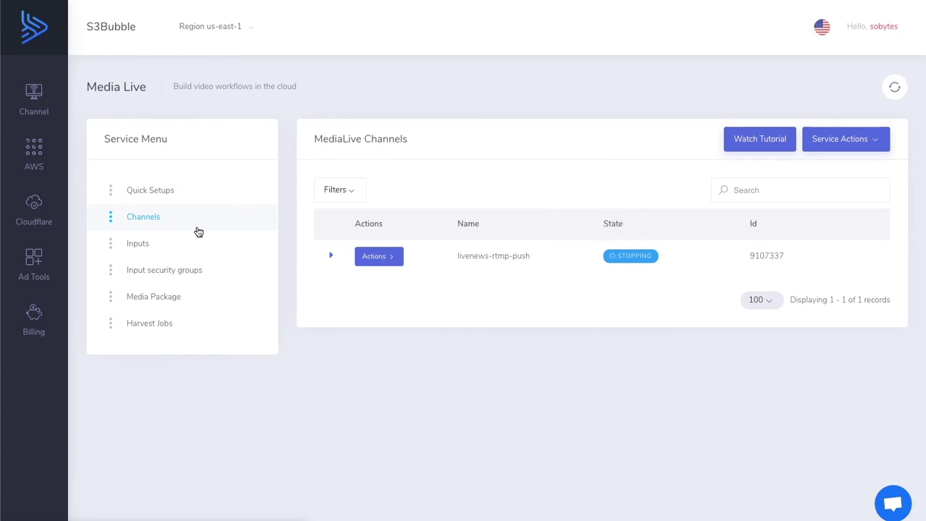